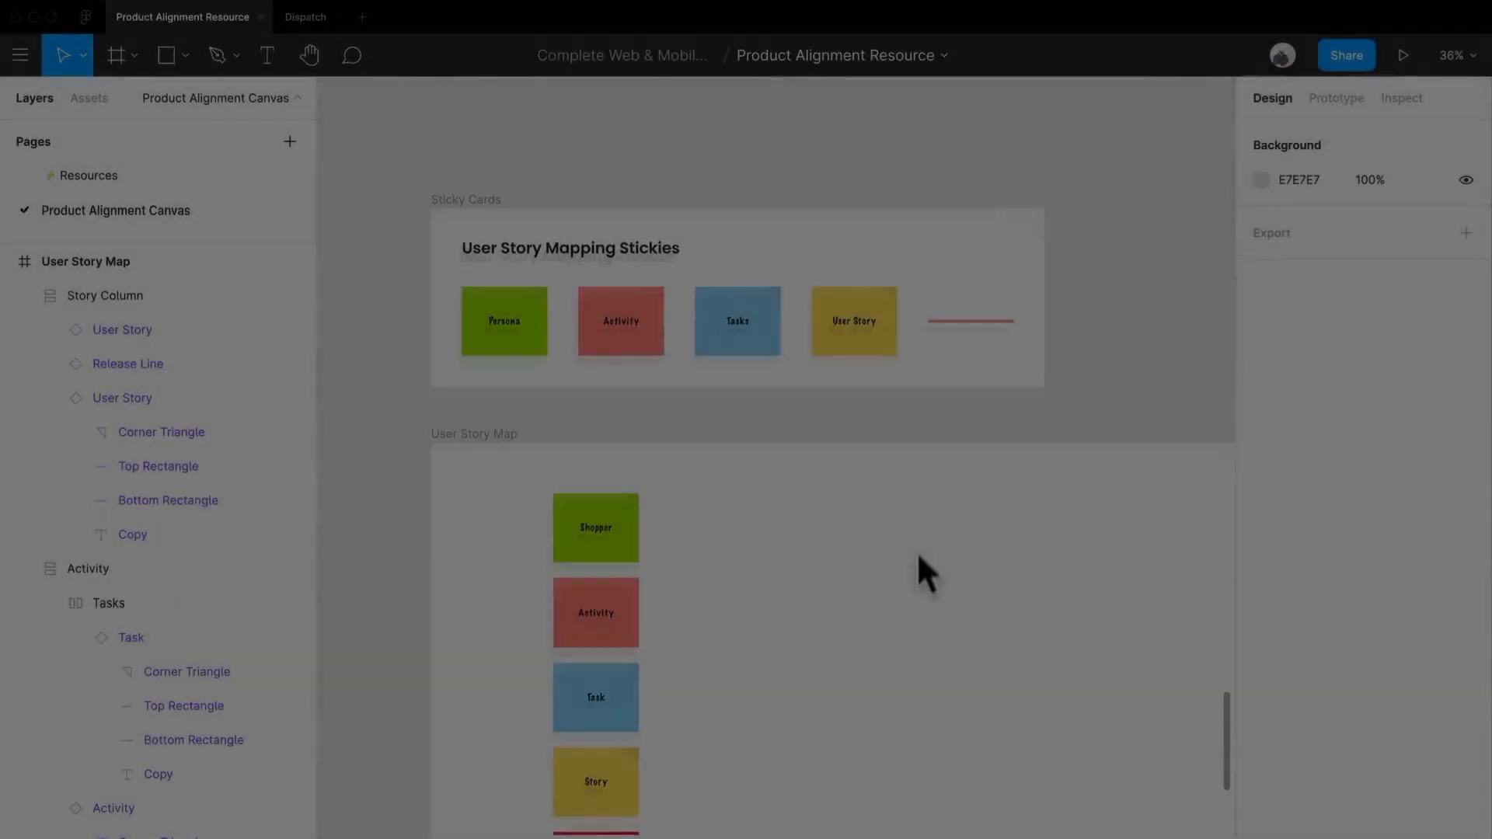
Scroll and pan the board to bring the Sticky Cards and User Story Map frames into view
scroll(626, 279, "down", 5)
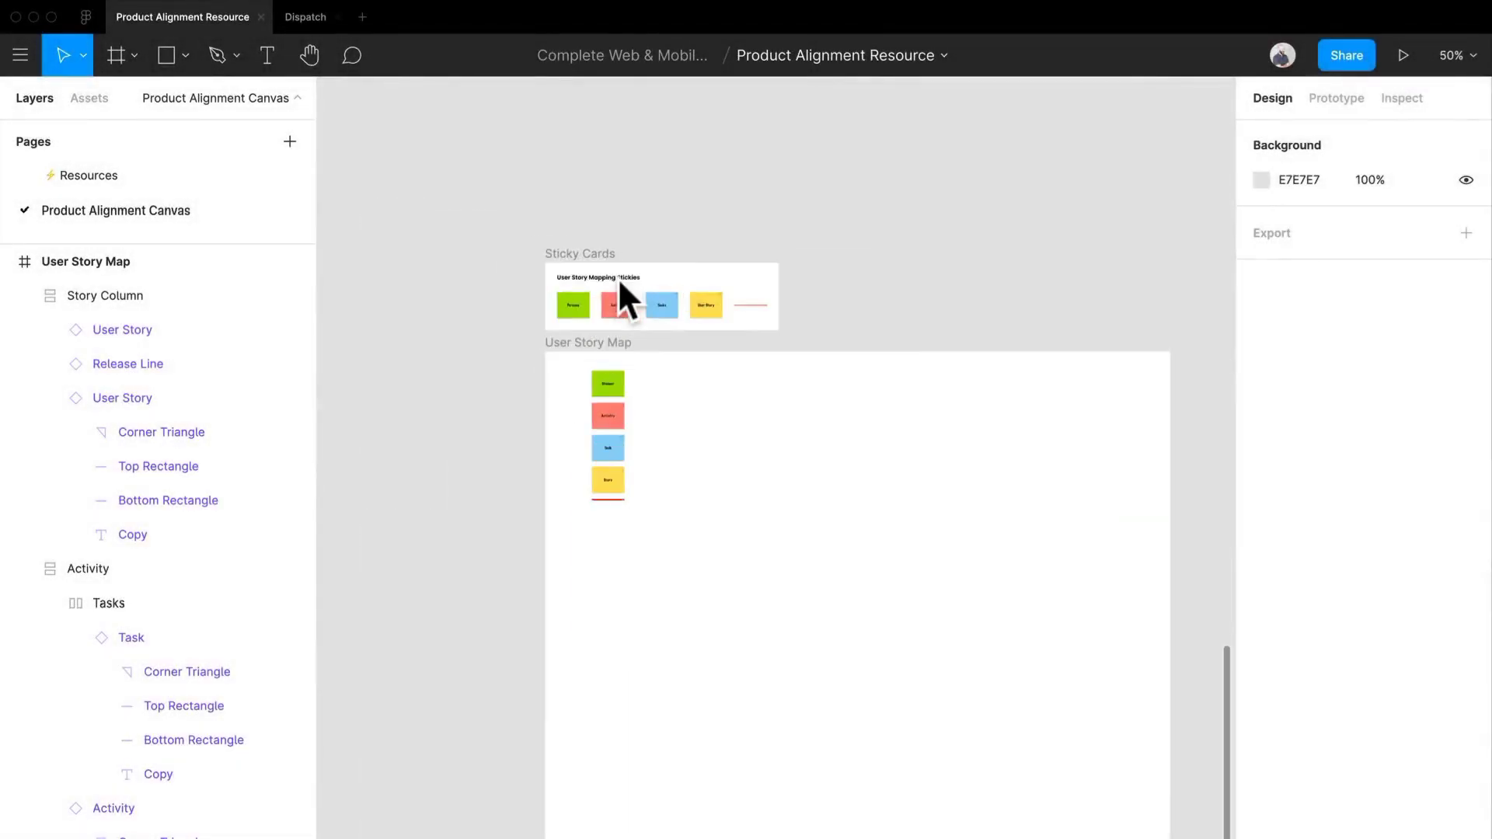
scroll(676, 516, "up", 10)
scroll(780, 470, "down", 5)
scroll(722, 582, "down", 5)
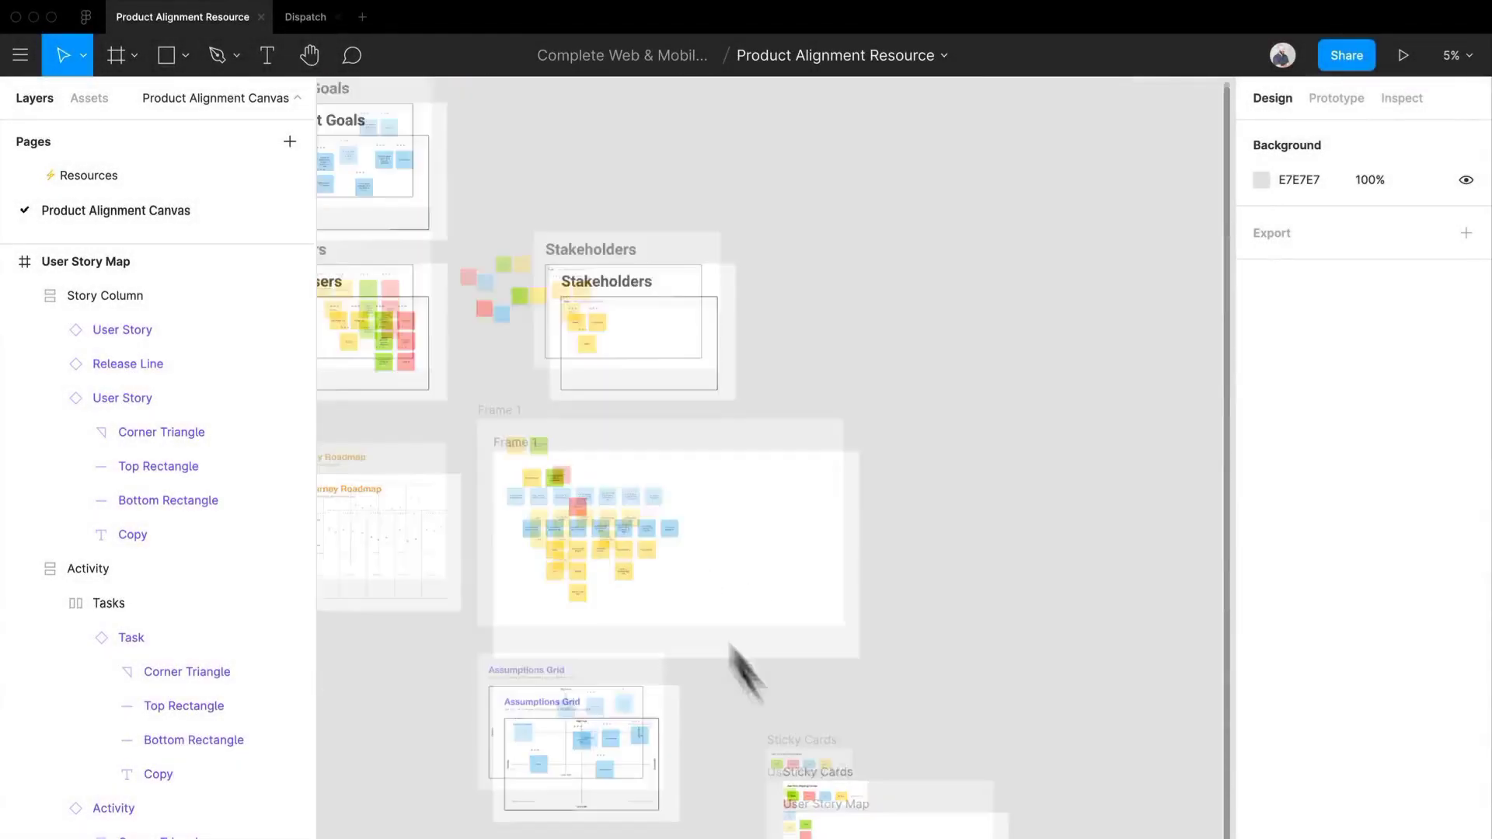
scroll(746, 666, "up", 5)
scroll(746, 676, "down", 4)
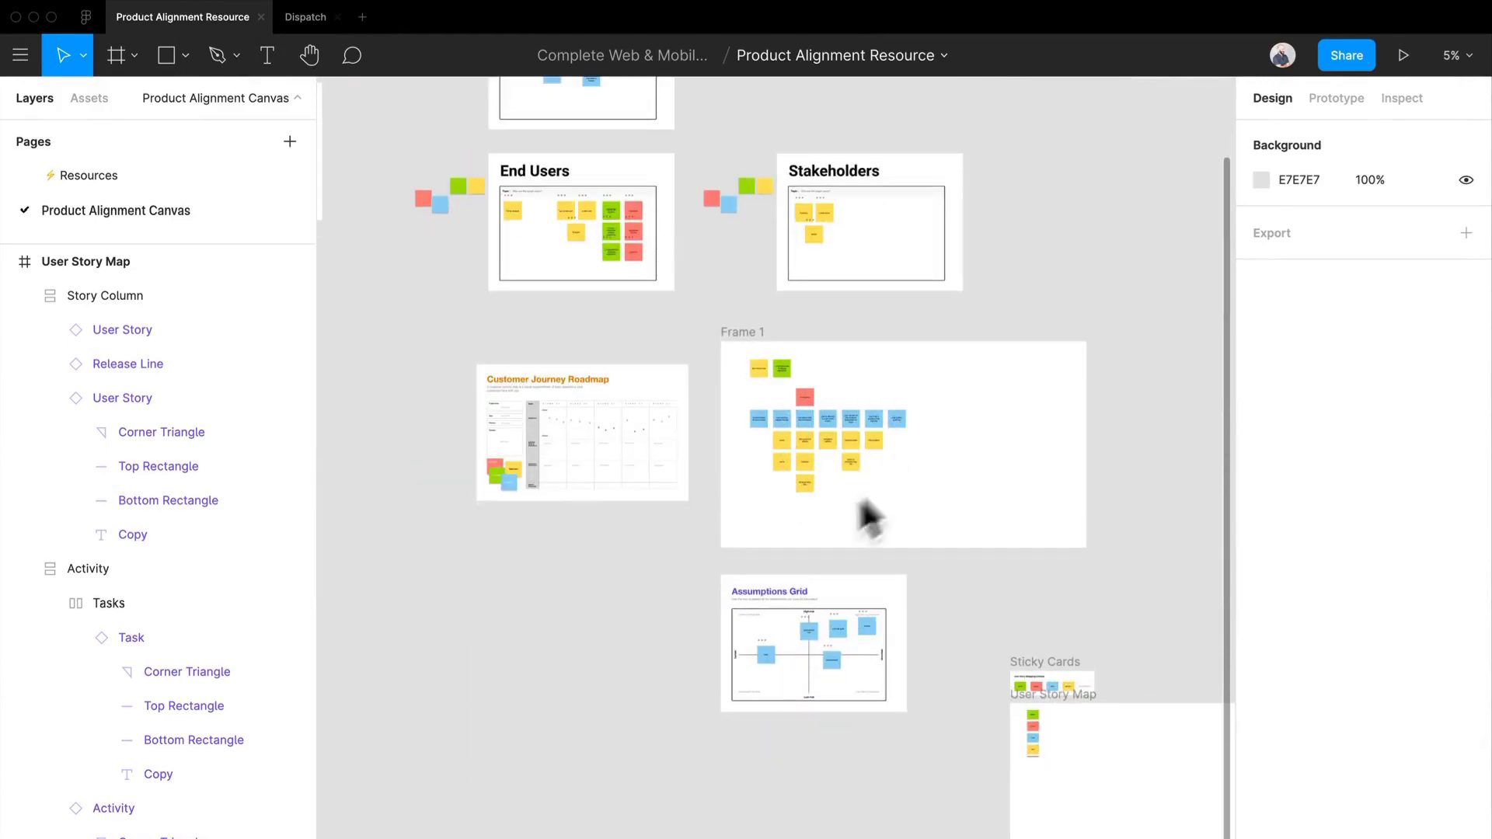
scroll(820, 639, "up", 1)
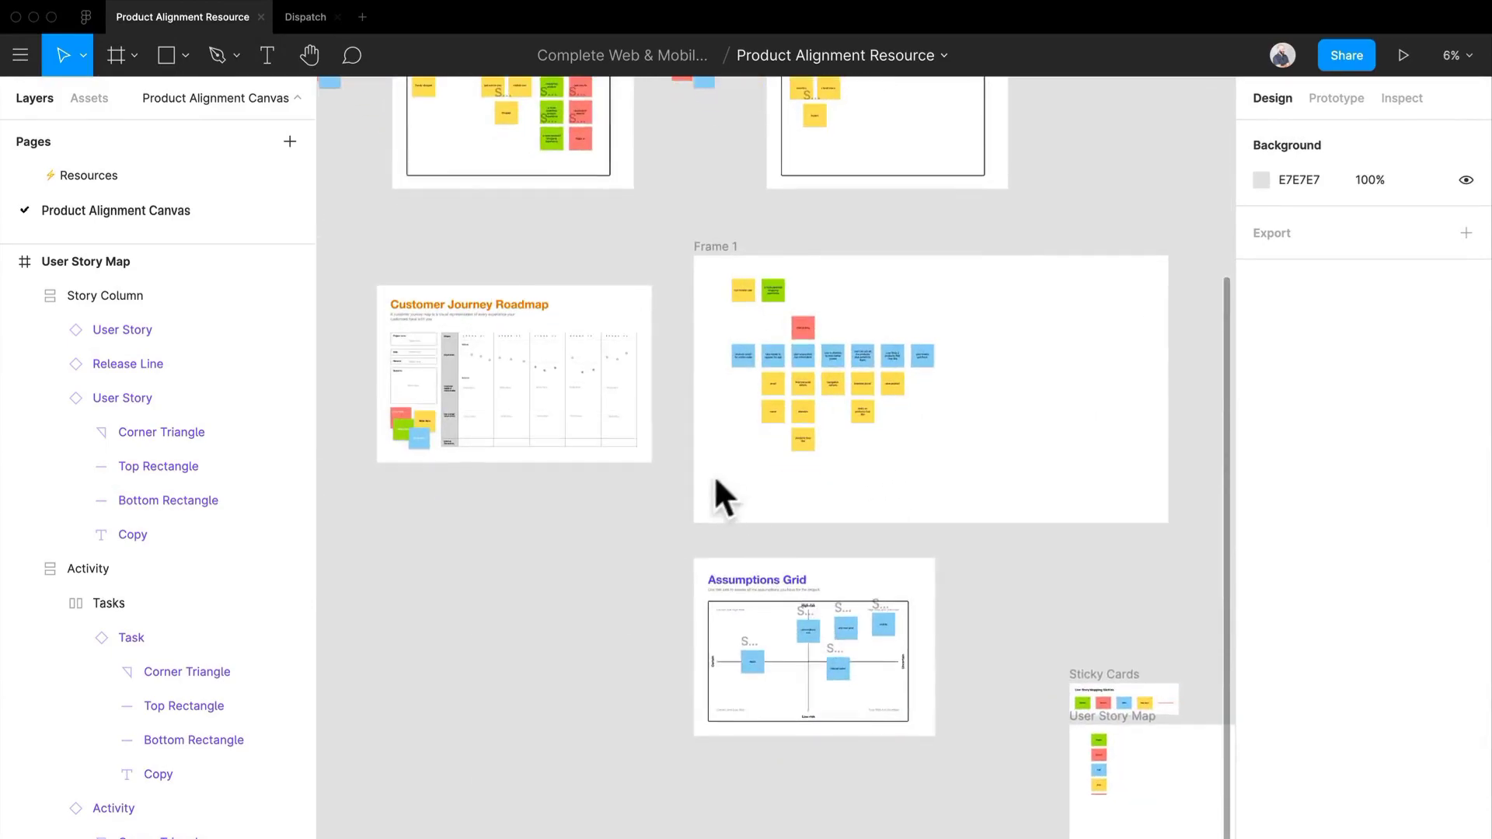
scroll(720, 493, "up", 3)
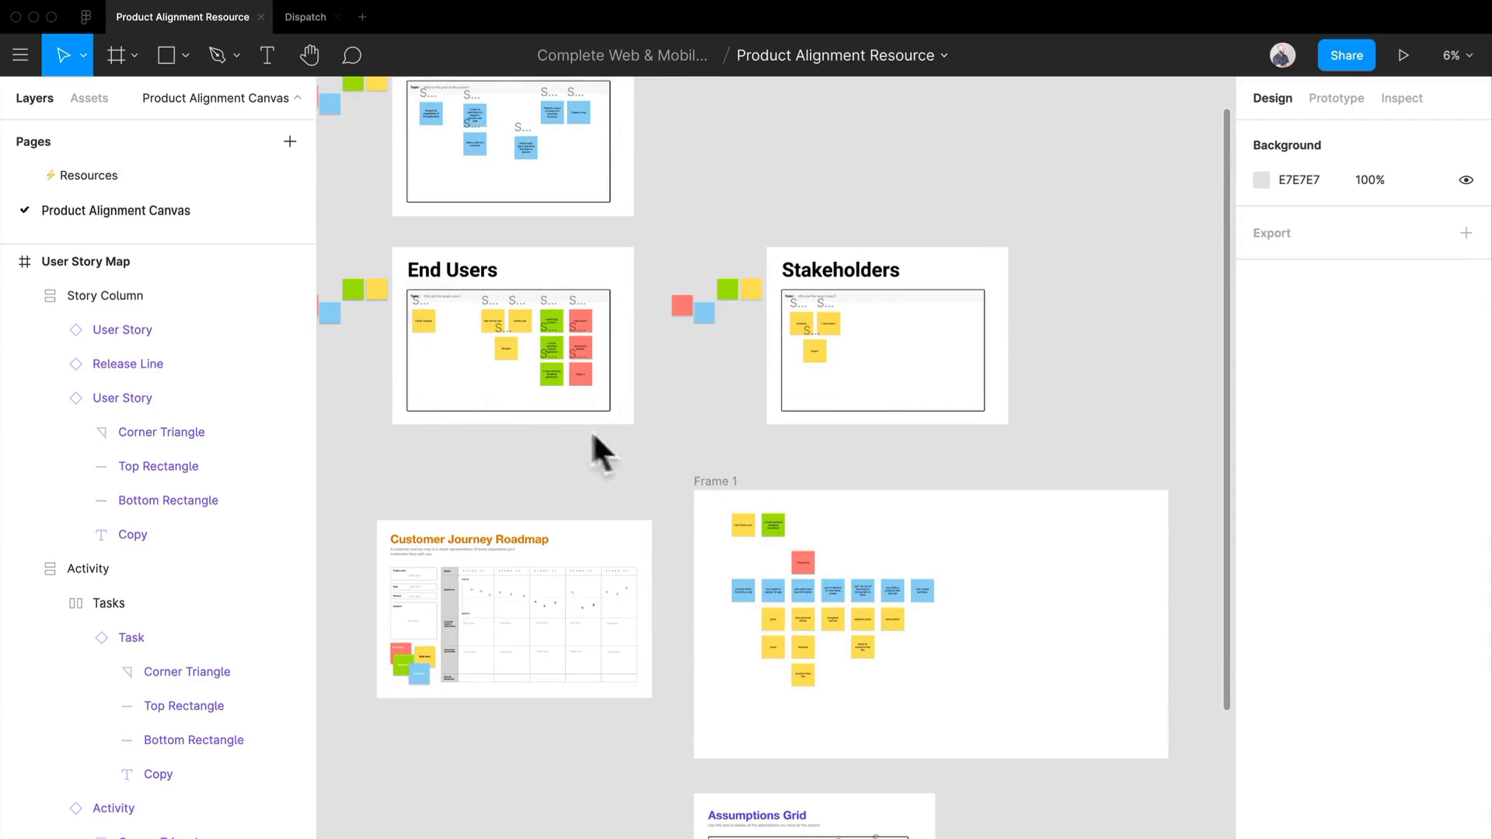
scroll(602, 455, "up", 2)
scroll(803, 535, "down", 8)
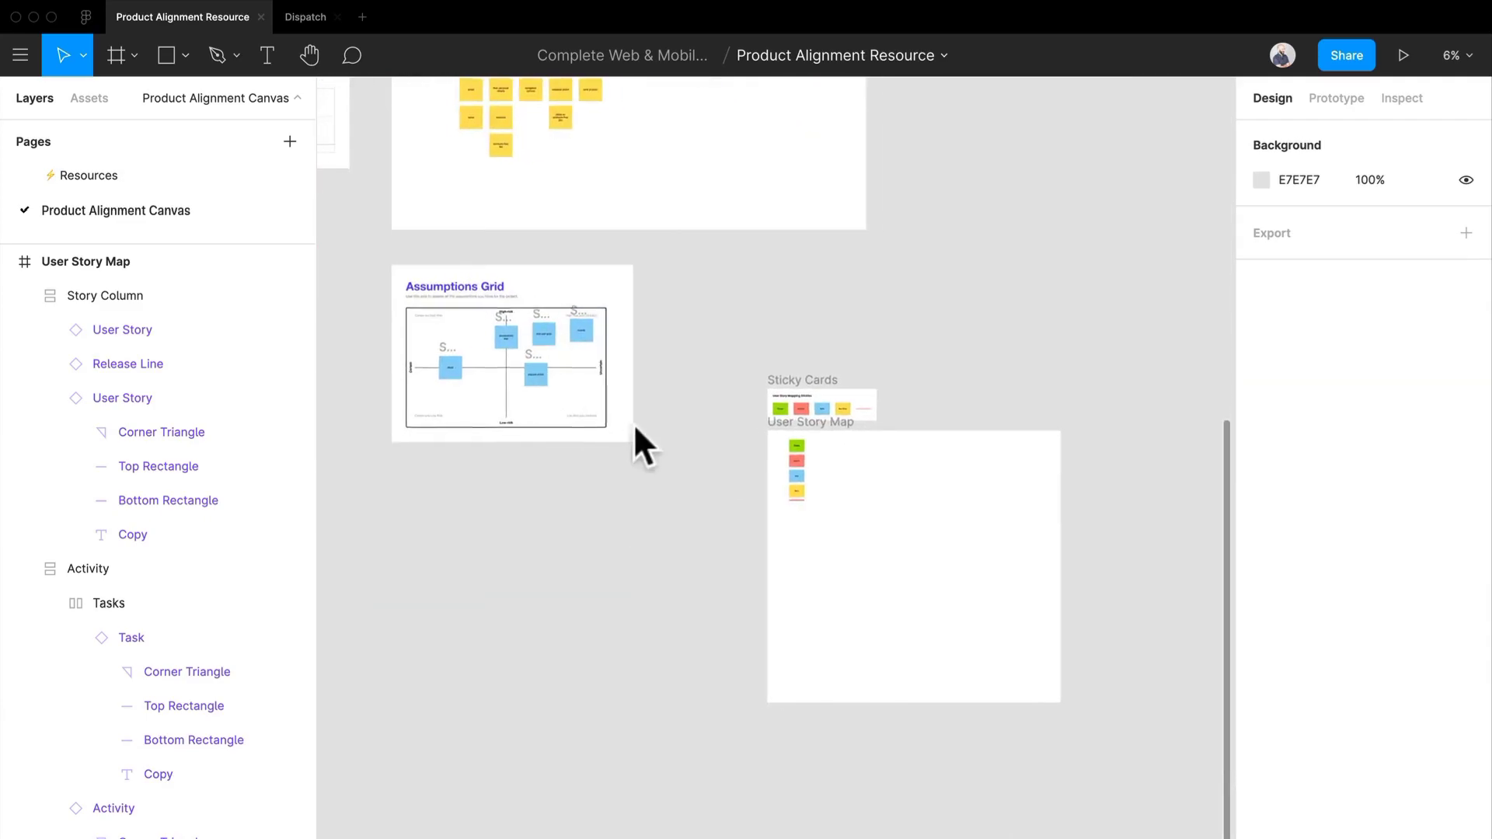
scroll(855, 431, "up", 5)
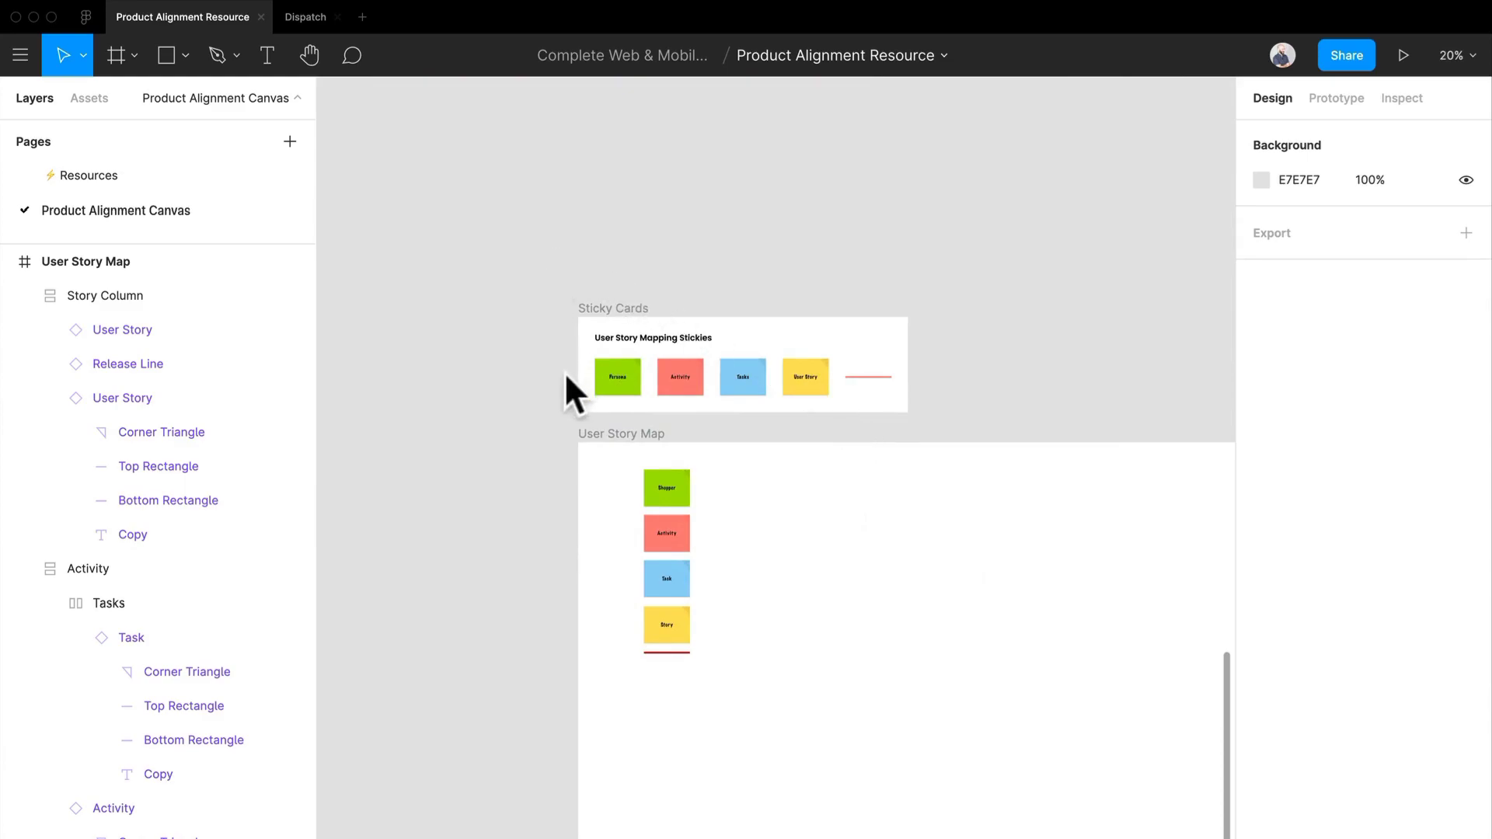
scroll(544, 412, "up", 1)
scroll(544, 408, "up", 15)
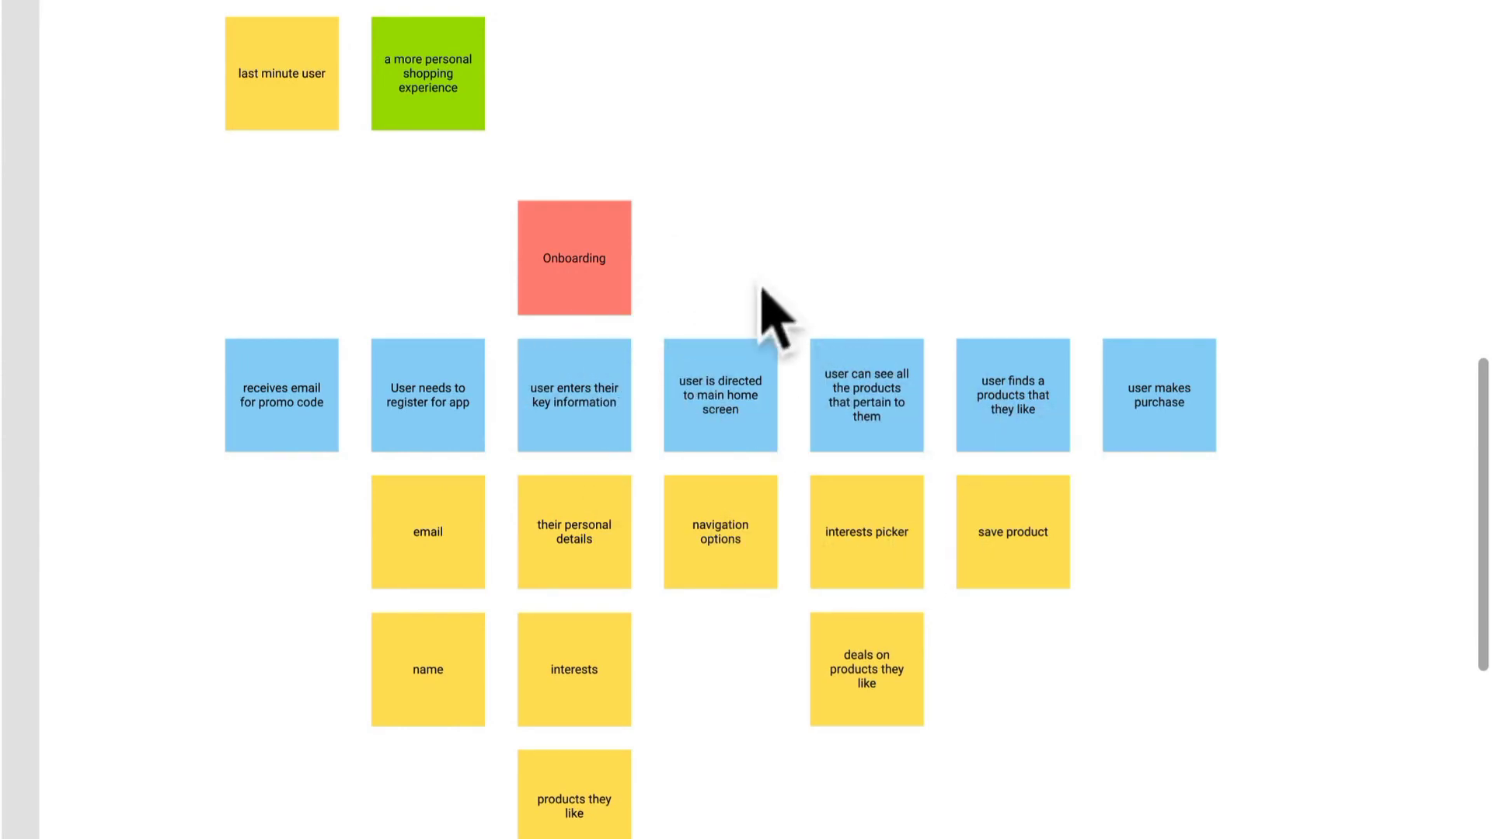
scroll(699, 334, "down", 1)
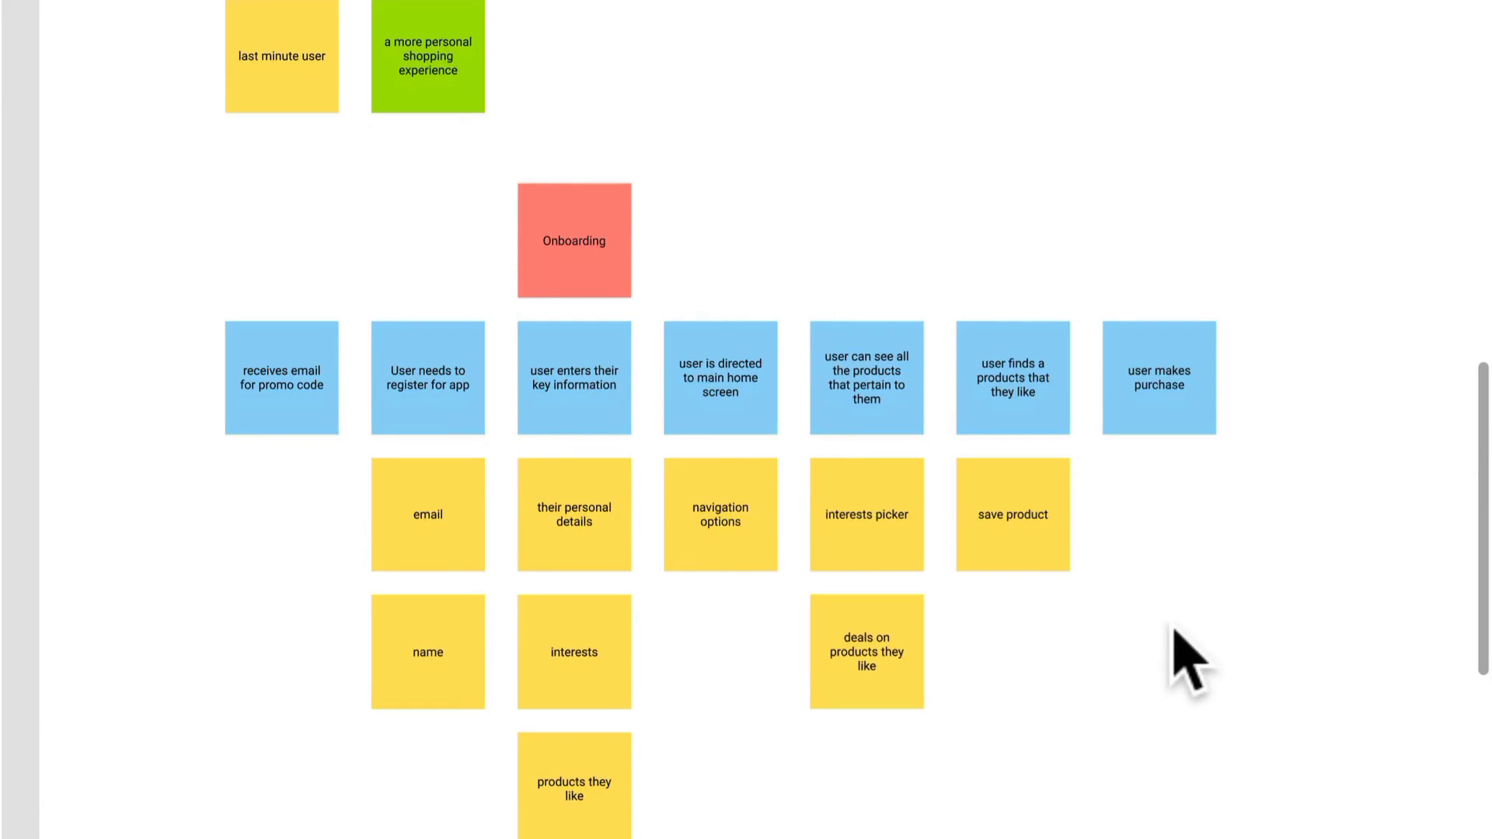
left_click_drag(1316, 776, 641, 579)
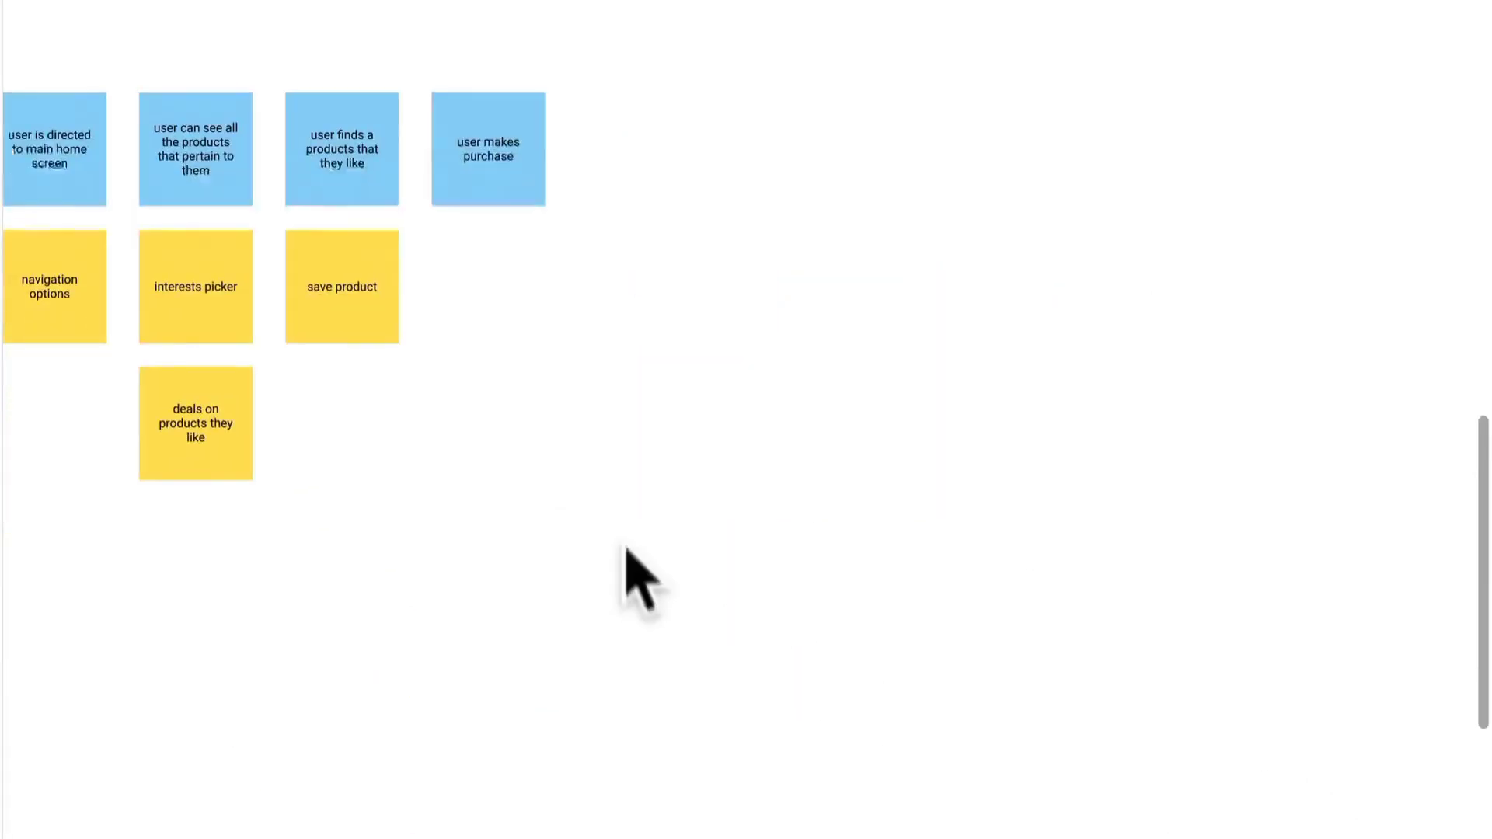
scroll(625, 548, "down", 3)
scroll(616, 616, "down", 5)
left_click_drag(793, 826, 700, 43)
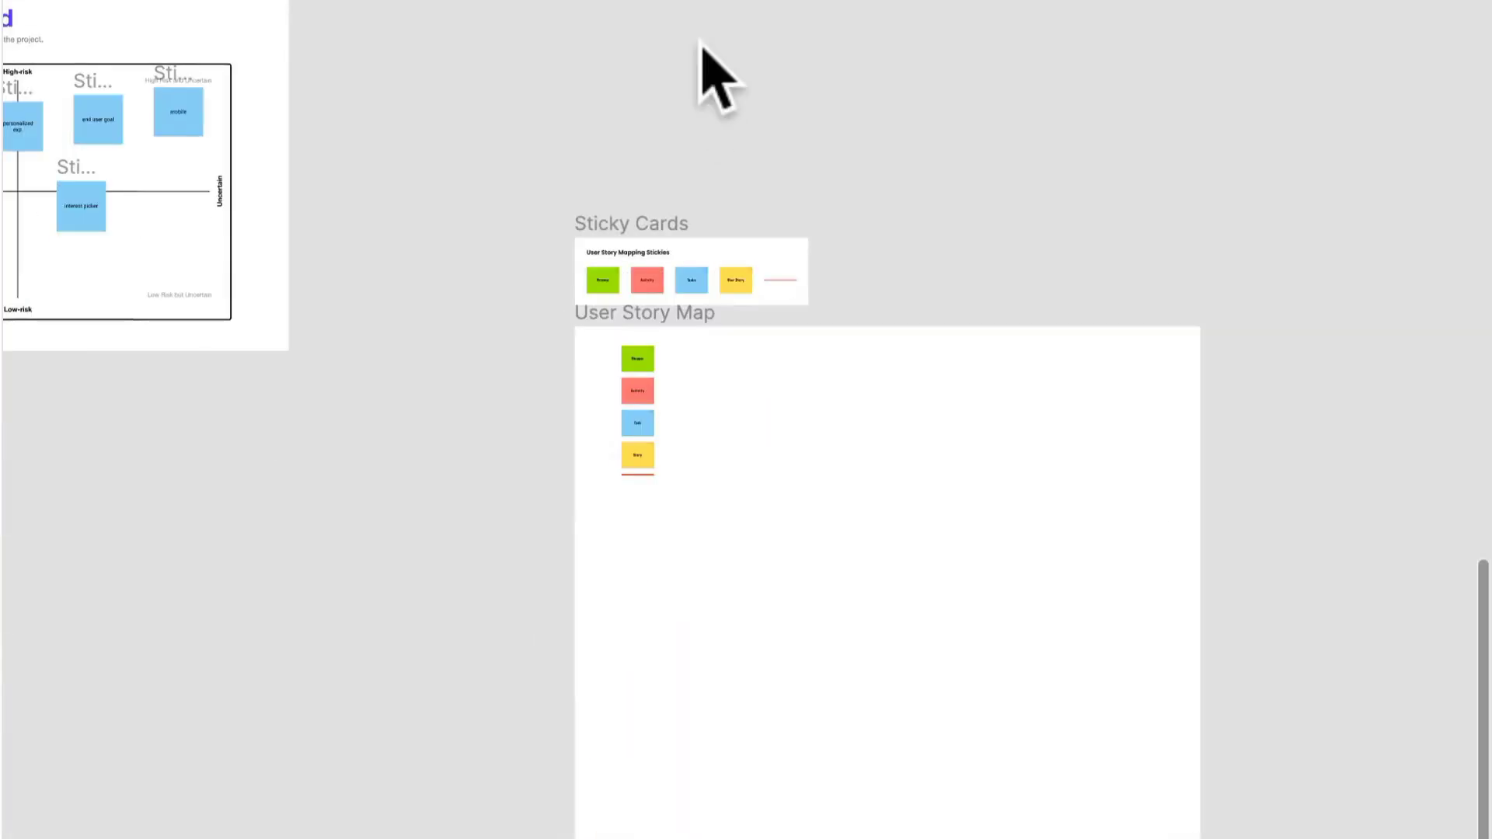
scroll(710, 295, "up", 5)
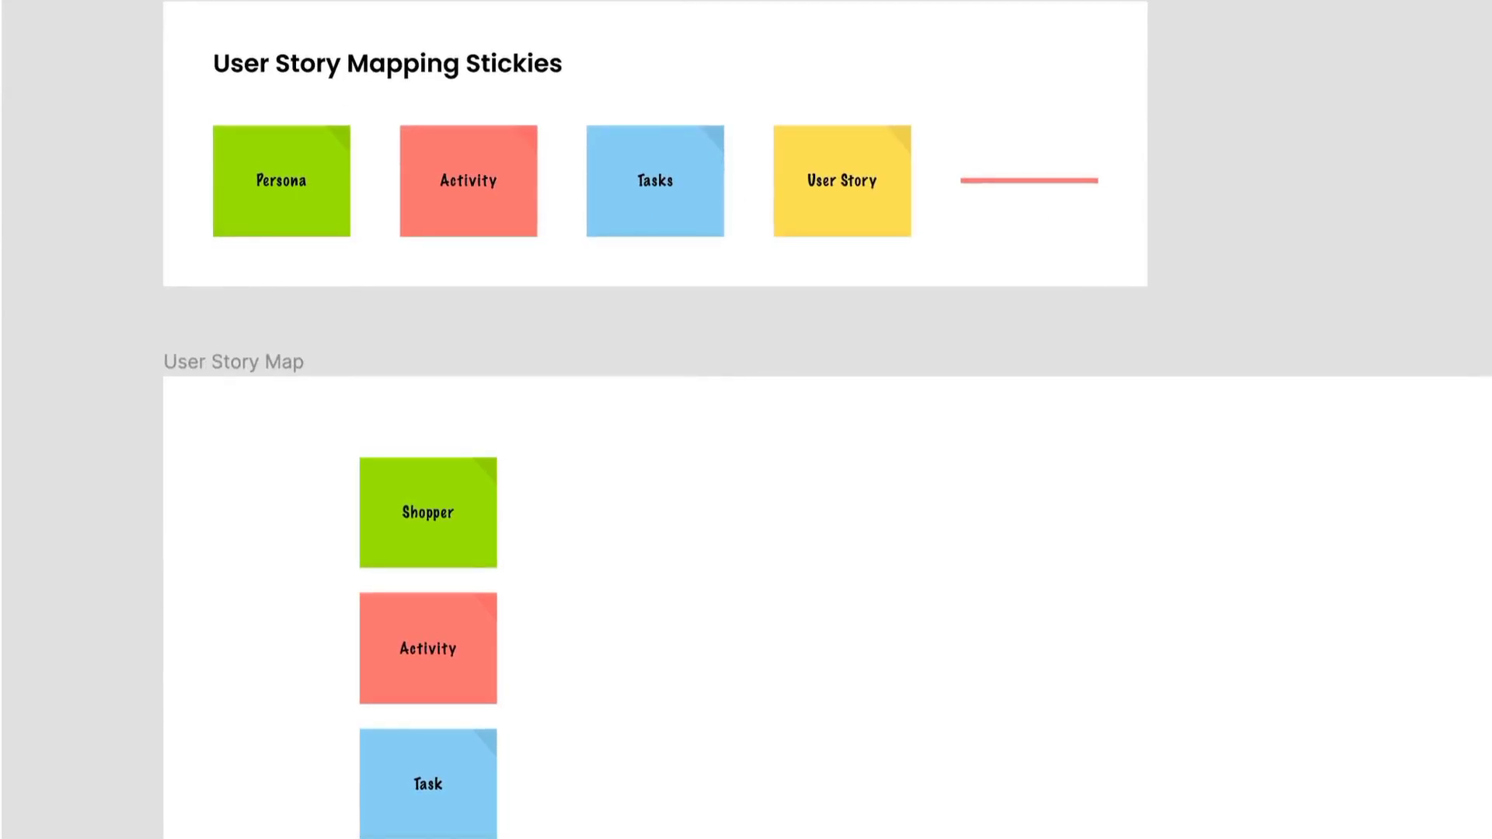
Move the Shopper, Activity, Task and Story sticky column about 56 px left, then deselect it
left_click_drag(491, 821, 256, 421)
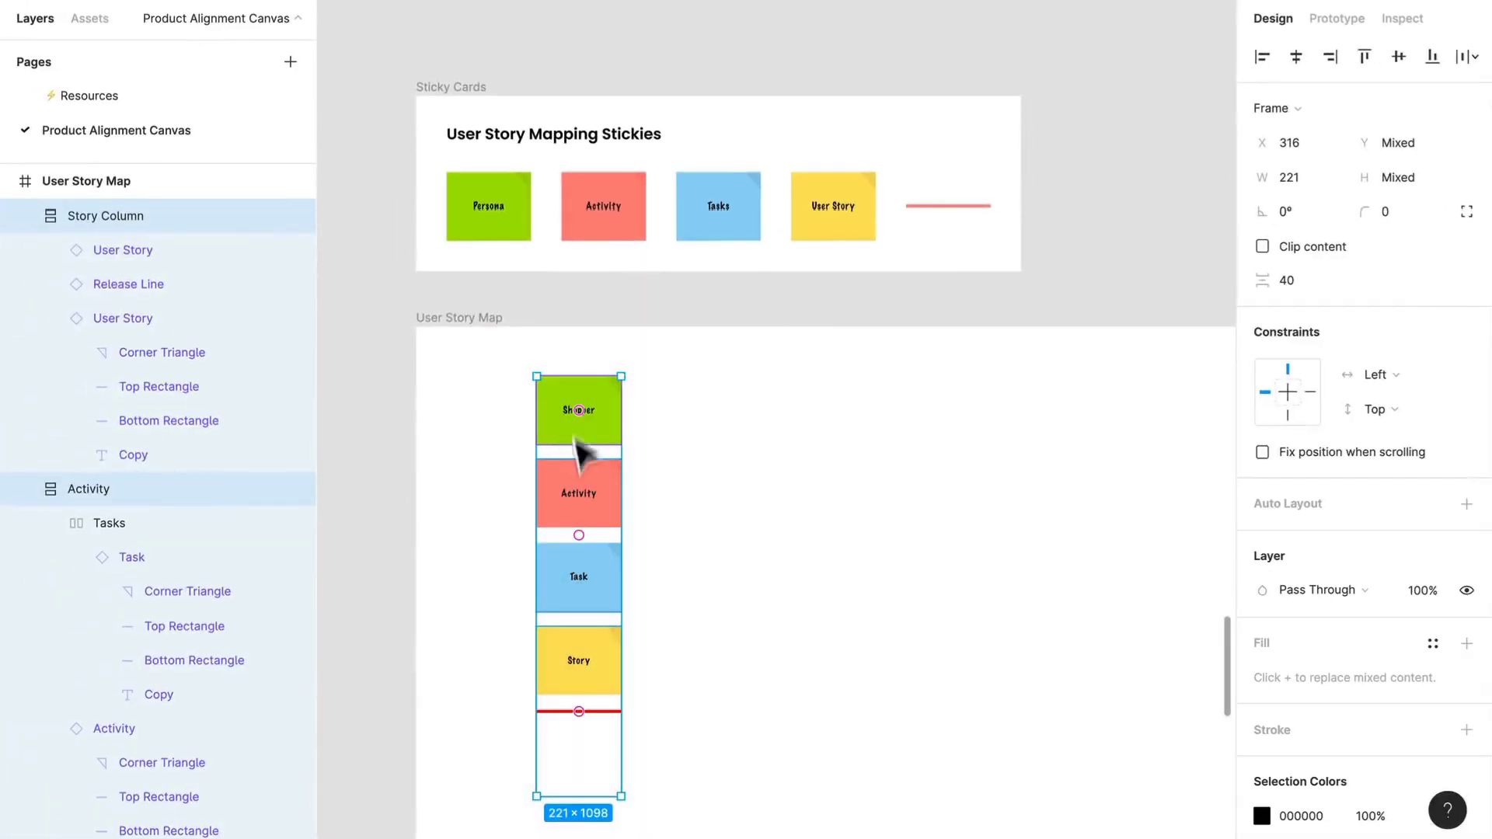
left_click_drag(579, 451, 540, 482)
left_click(711, 481)
scroll(693, 463, "down", 3)
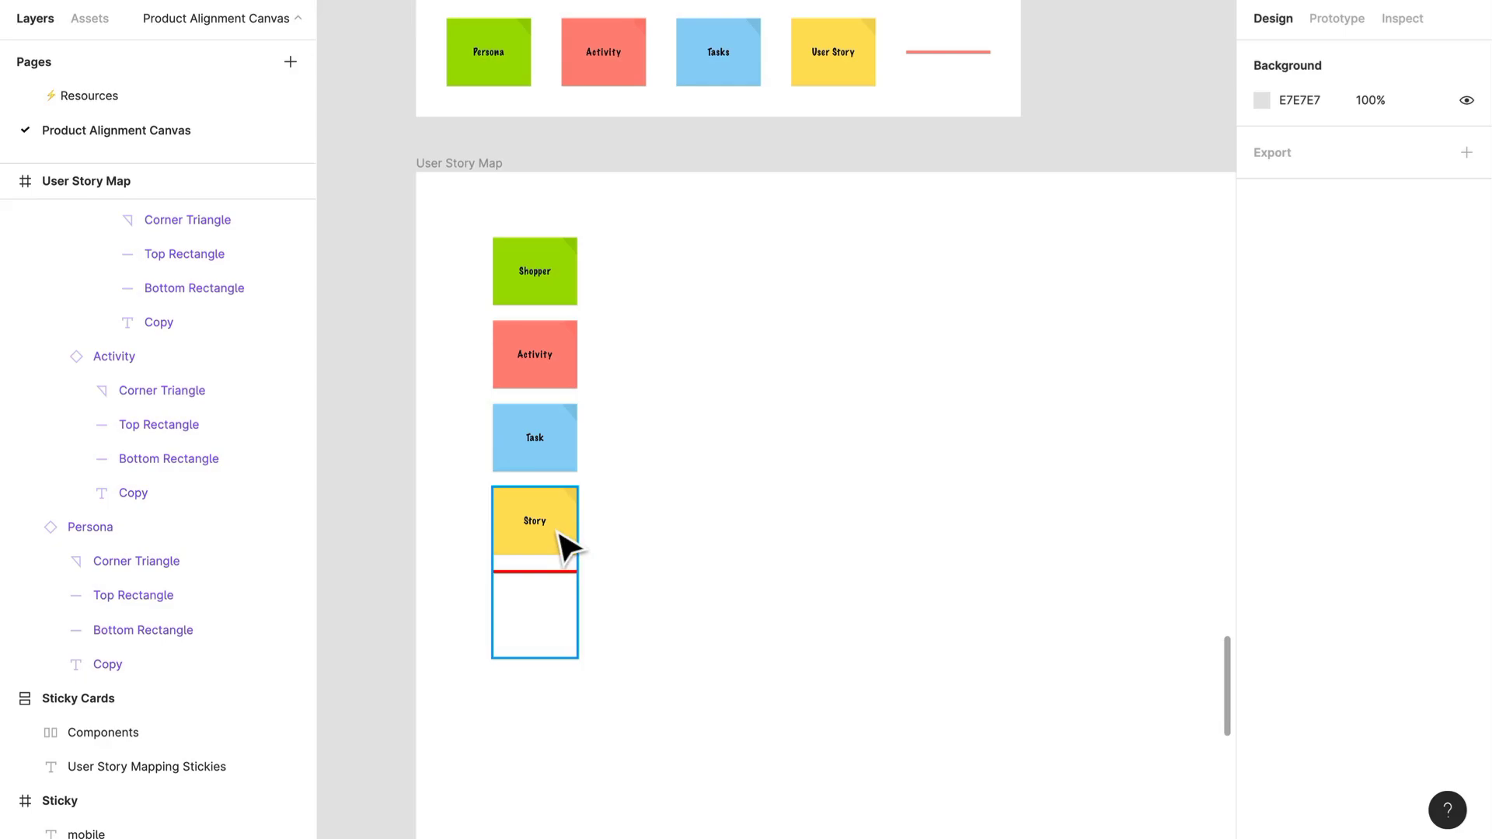
scroll(476, 433, "down", 10)
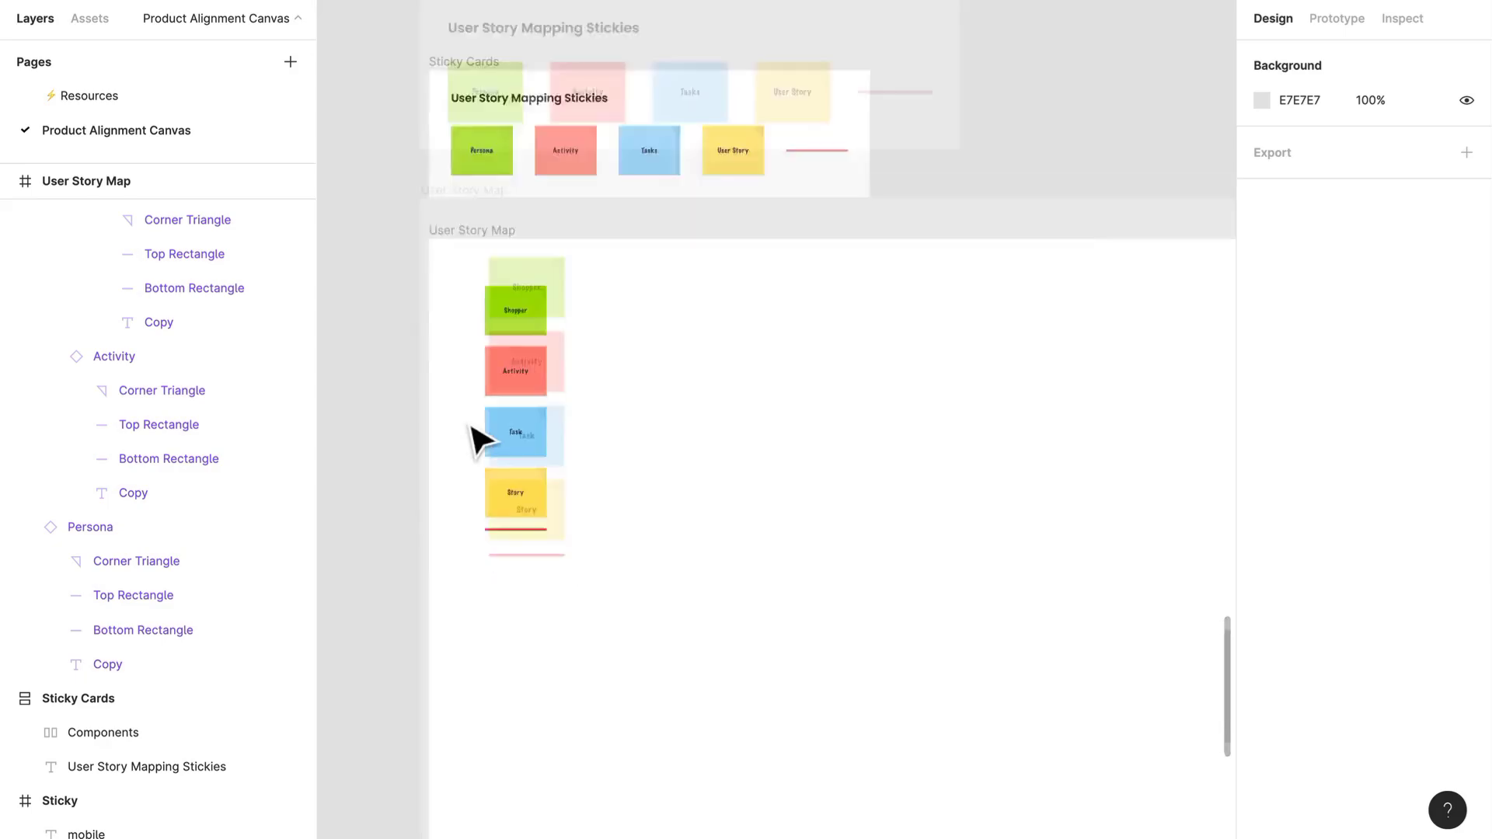
Move Frame 1 beside the User Story Map frame
left_click_drag(477, 433, 830, 619)
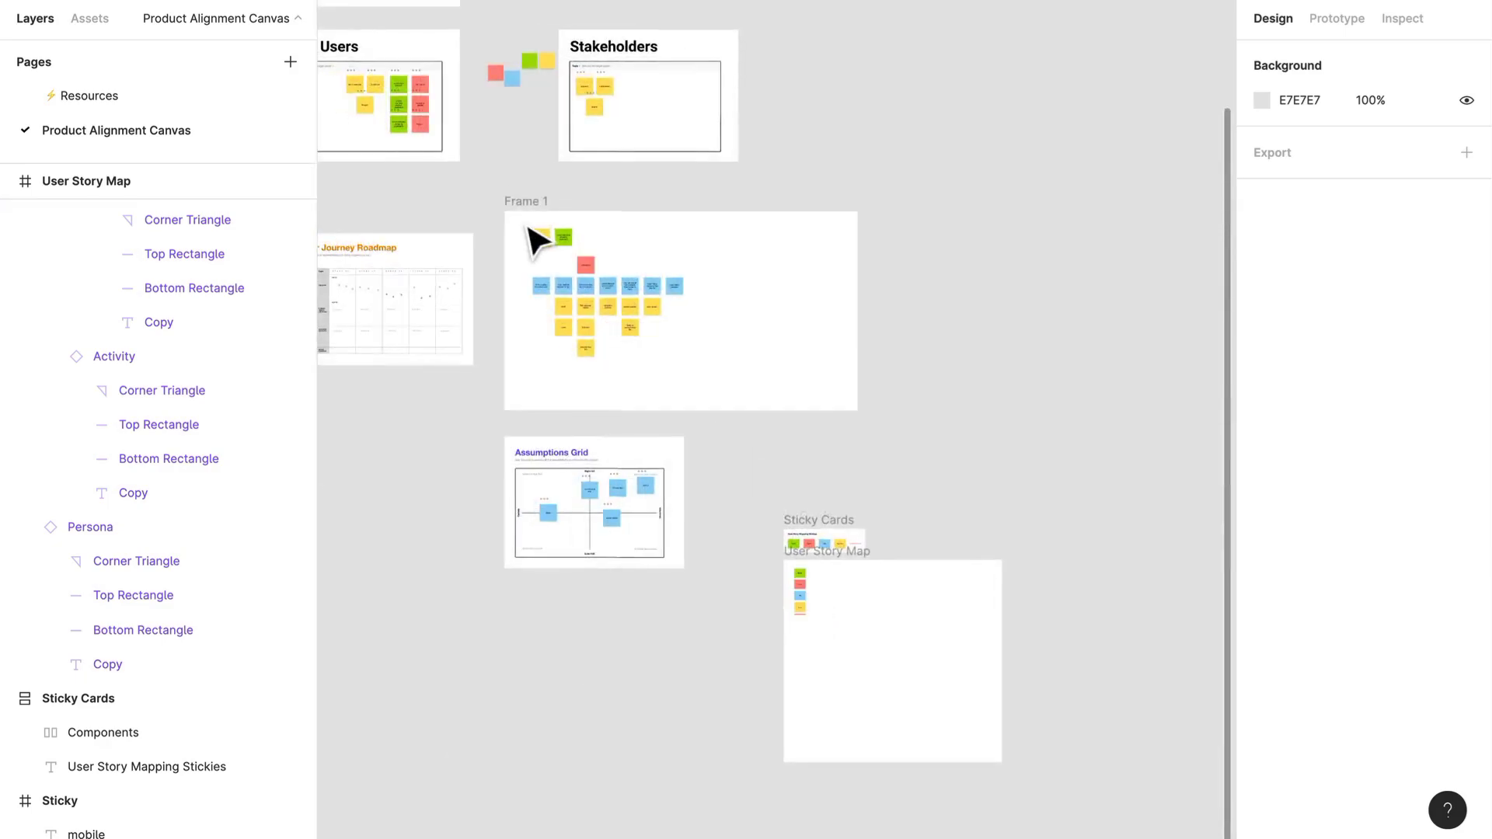
left_click_drag(532, 232, 918, 350)
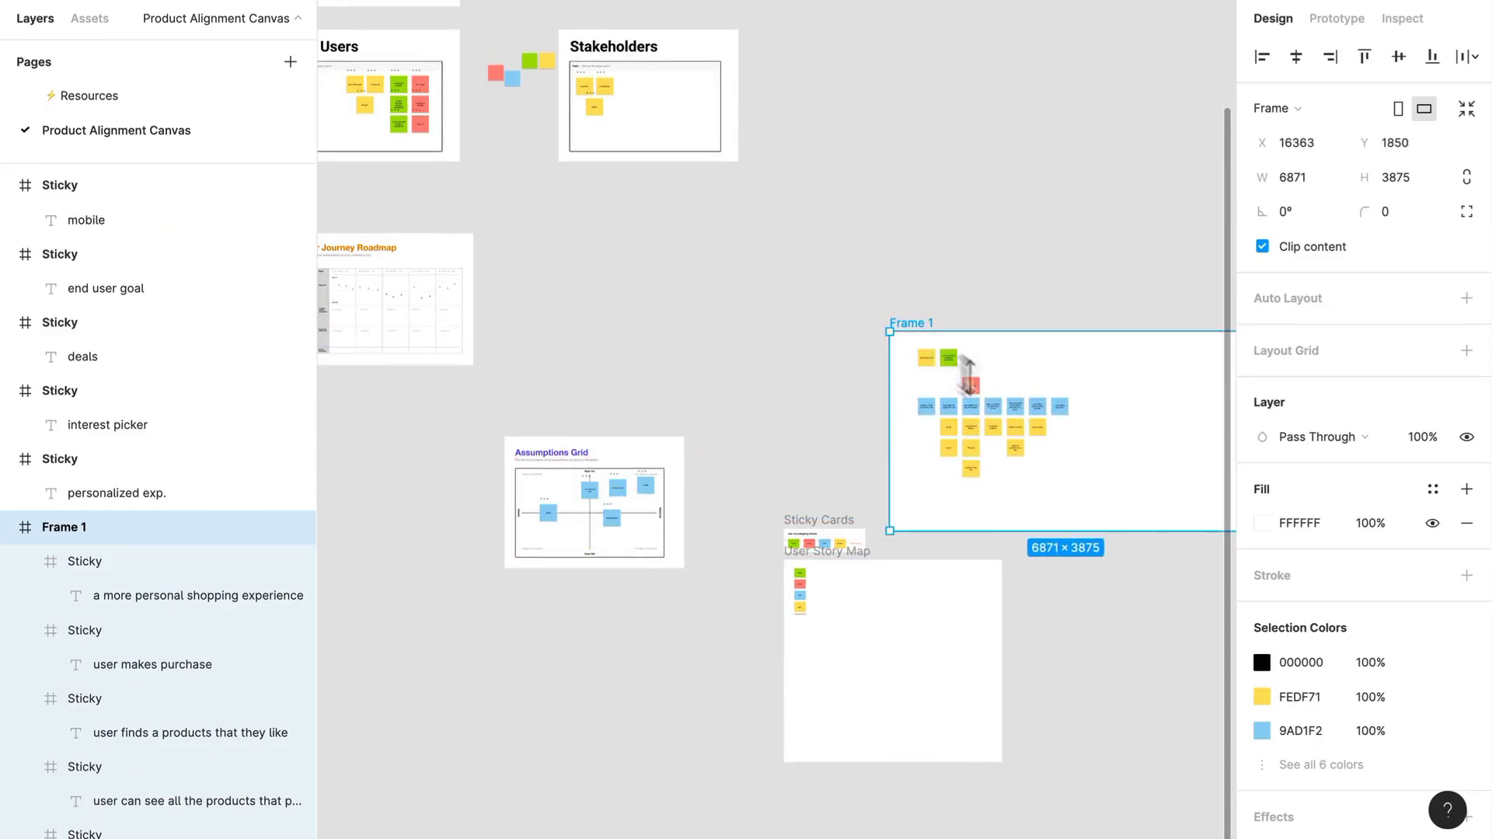
left_click_drag(1116, 467, 693, 342)
left_click(919, 497)
Drag Frame 1's Onboarding stickies into the User Story Map, below and right of the Shopper column
left_click_drag(766, 383, 642, 633)
scroll(633, 632, "up", 5)
scroll(631, 627, "down", 3)
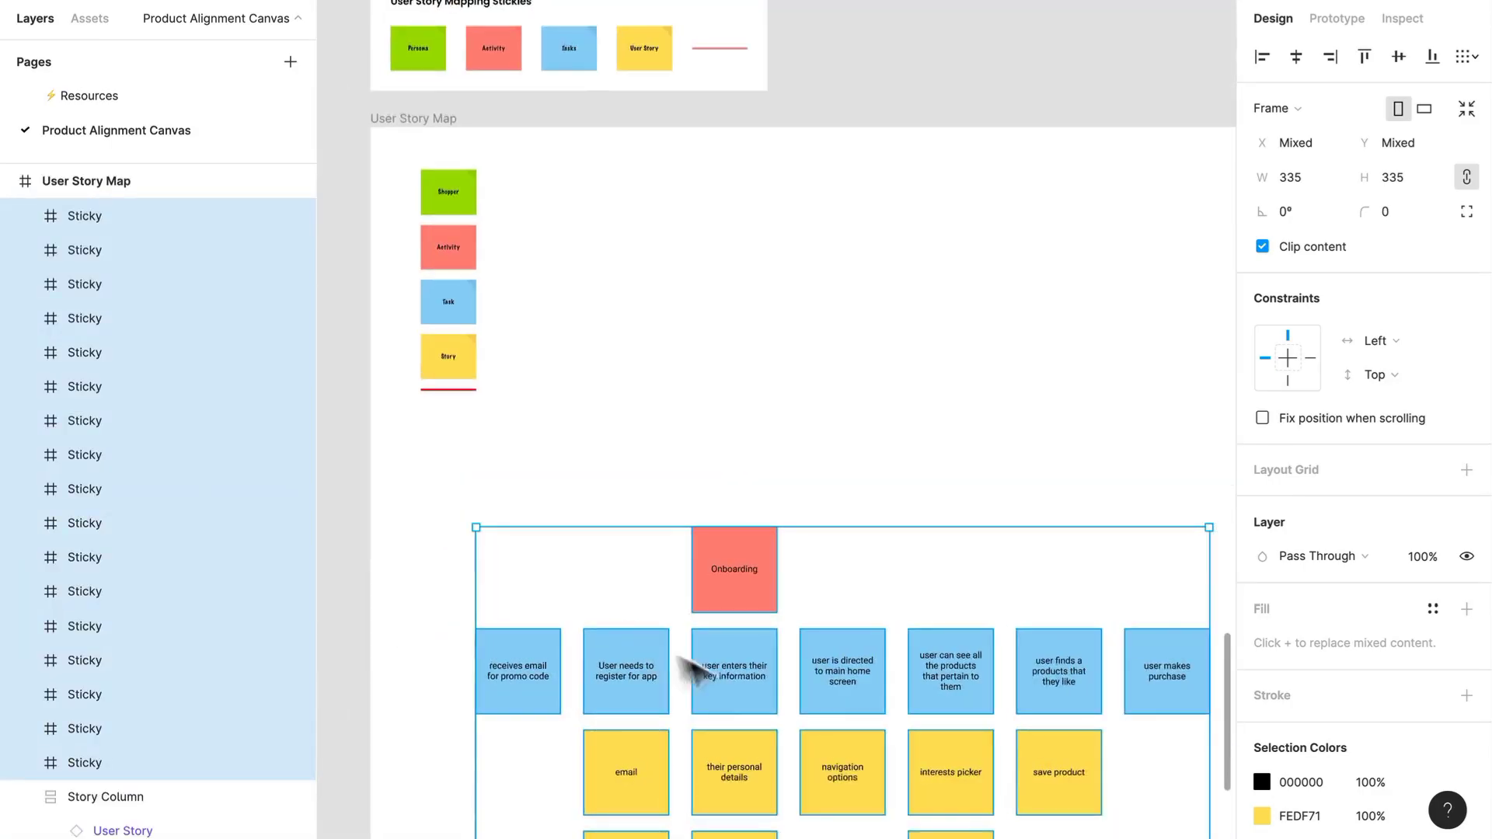
left_click_drag(739, 689, 743, 572)
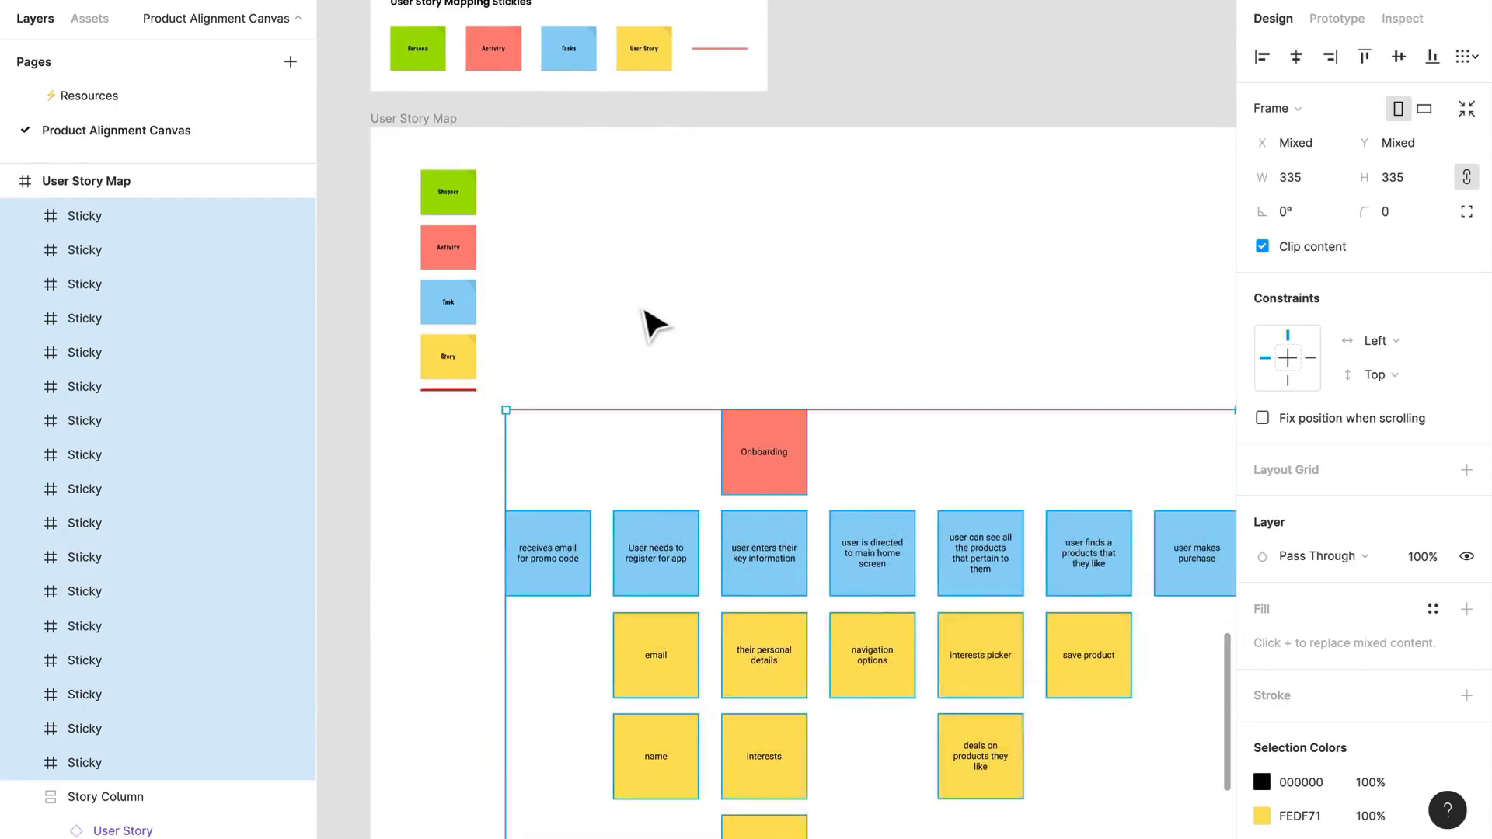
left_click(645, 308)
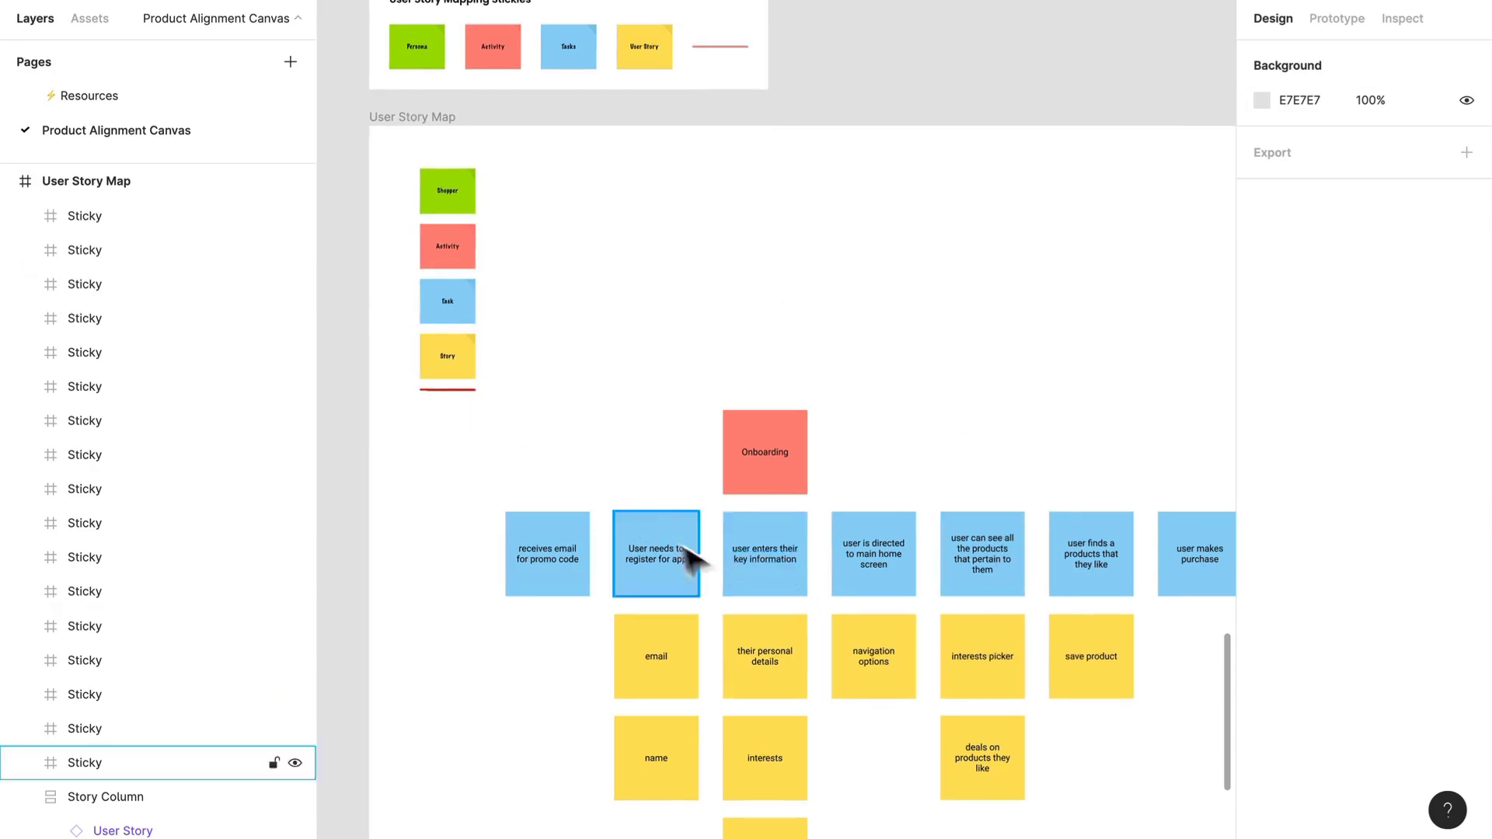
Zoom in on the Shopper, Activity and Task stickies and select the Shopper persona sticky
scroll(669, 482, "down", 1)
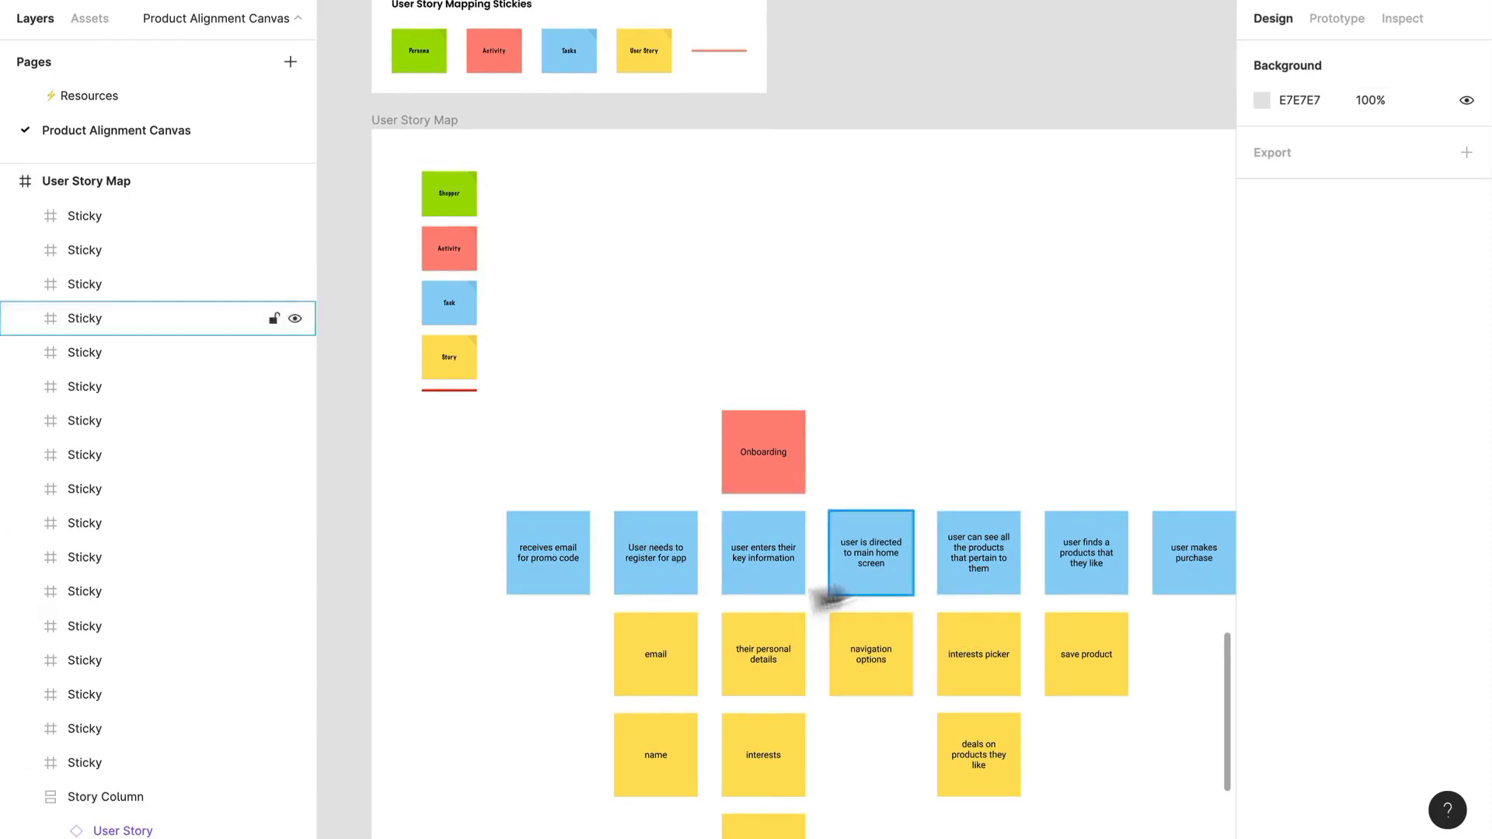
scroll(650, 443, "up", 2)
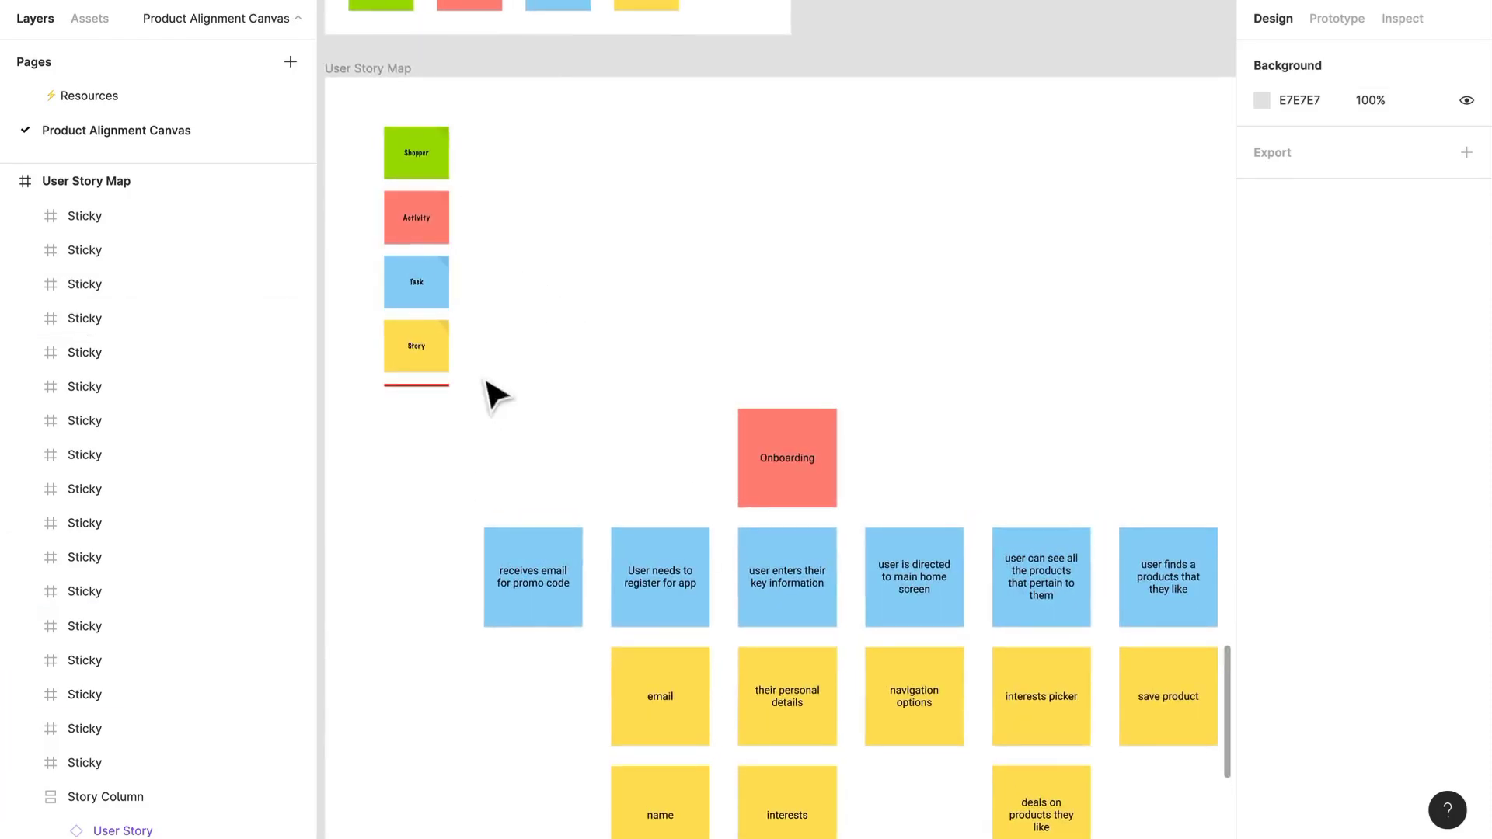
scroll(430, 260, "up", 3)
left_click_drag(626, 313, 731, 373)
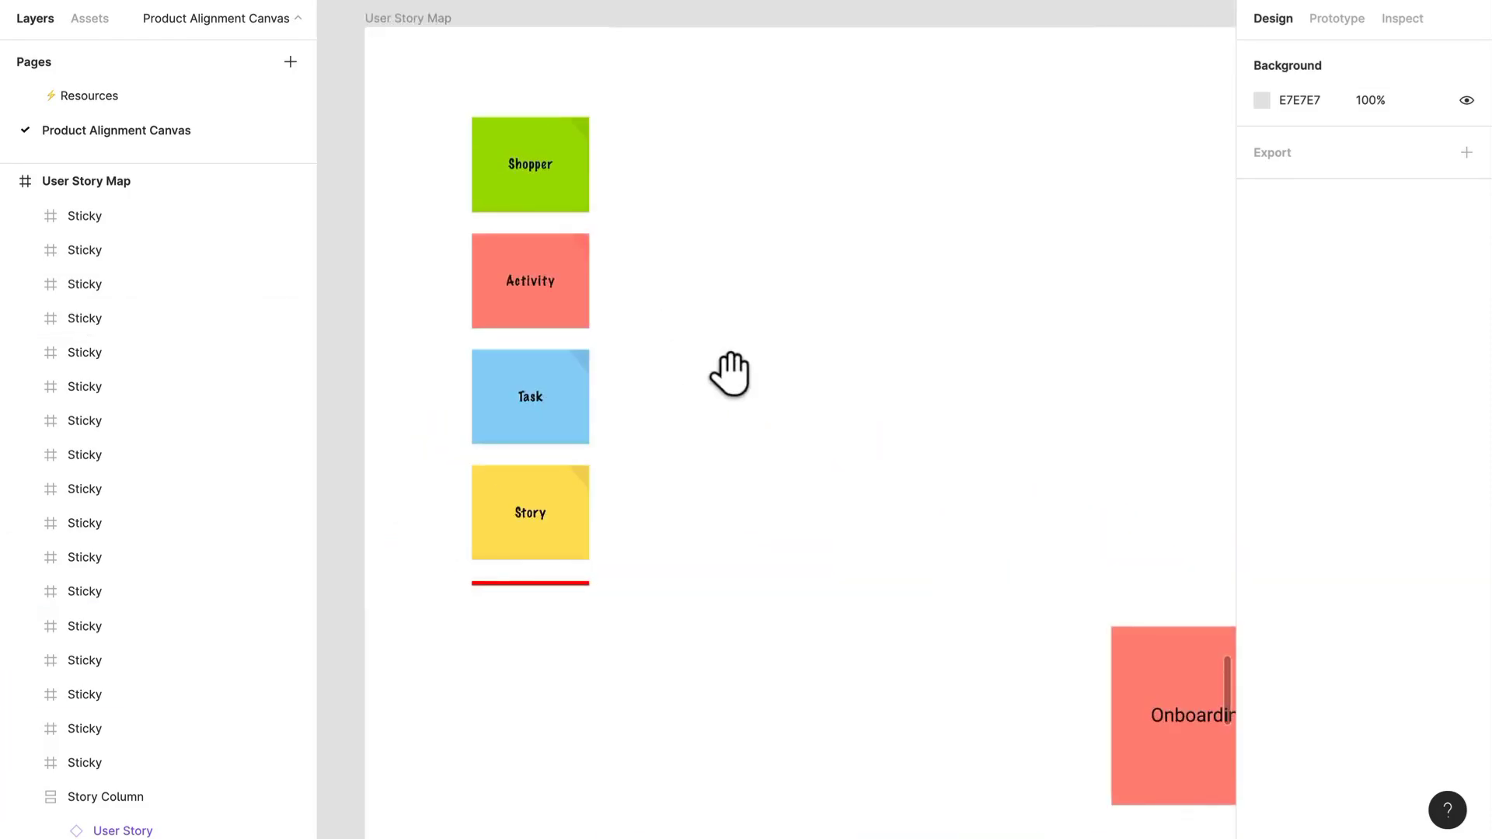
scroll(699, 459, "up", 1)
scroll(700, 459, "up", 1)
left_click_drag(699, 459, 805, 357)
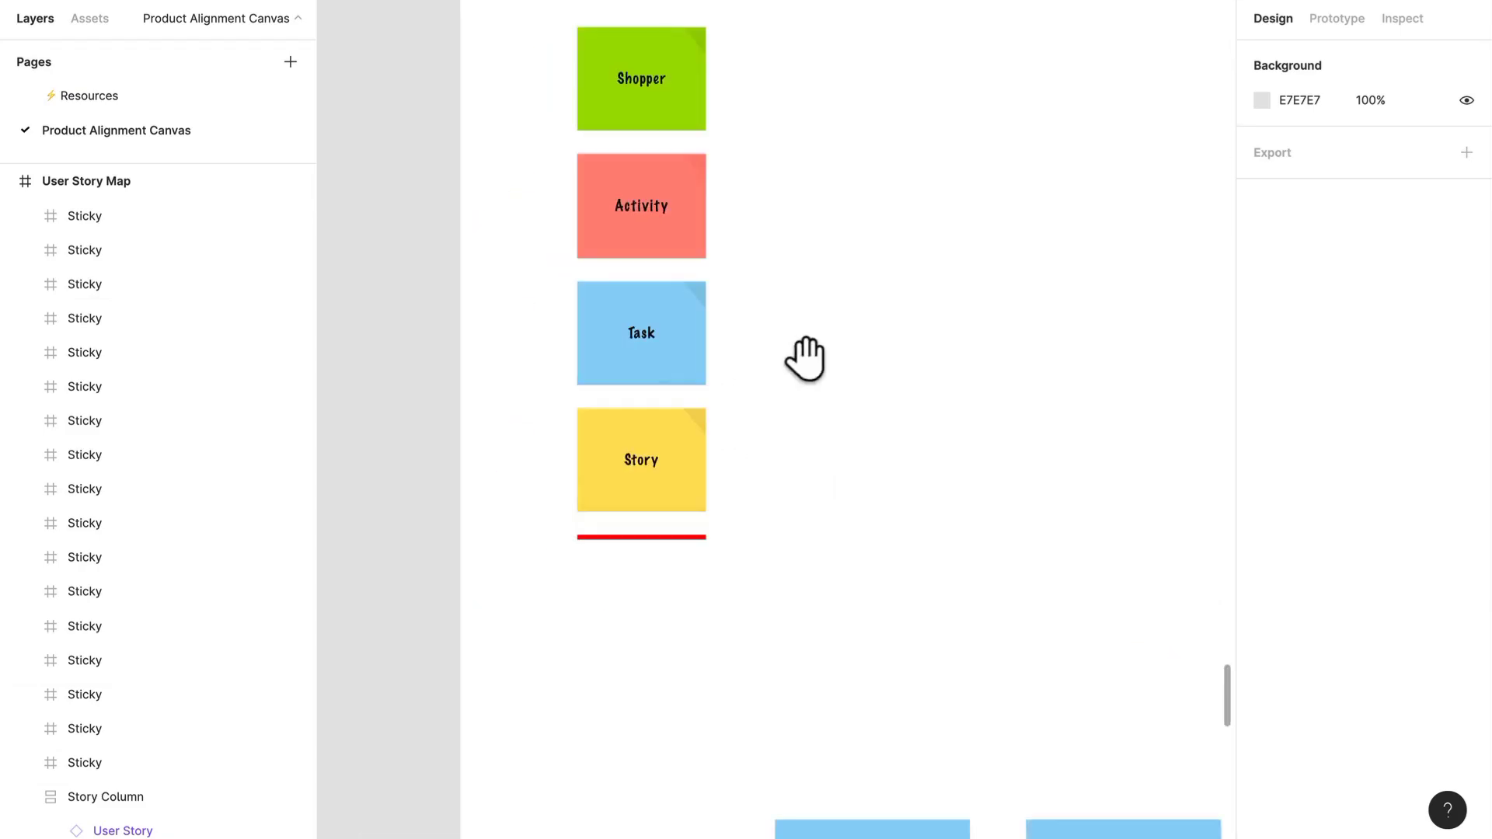
scroll(715, 319, "up", 3)
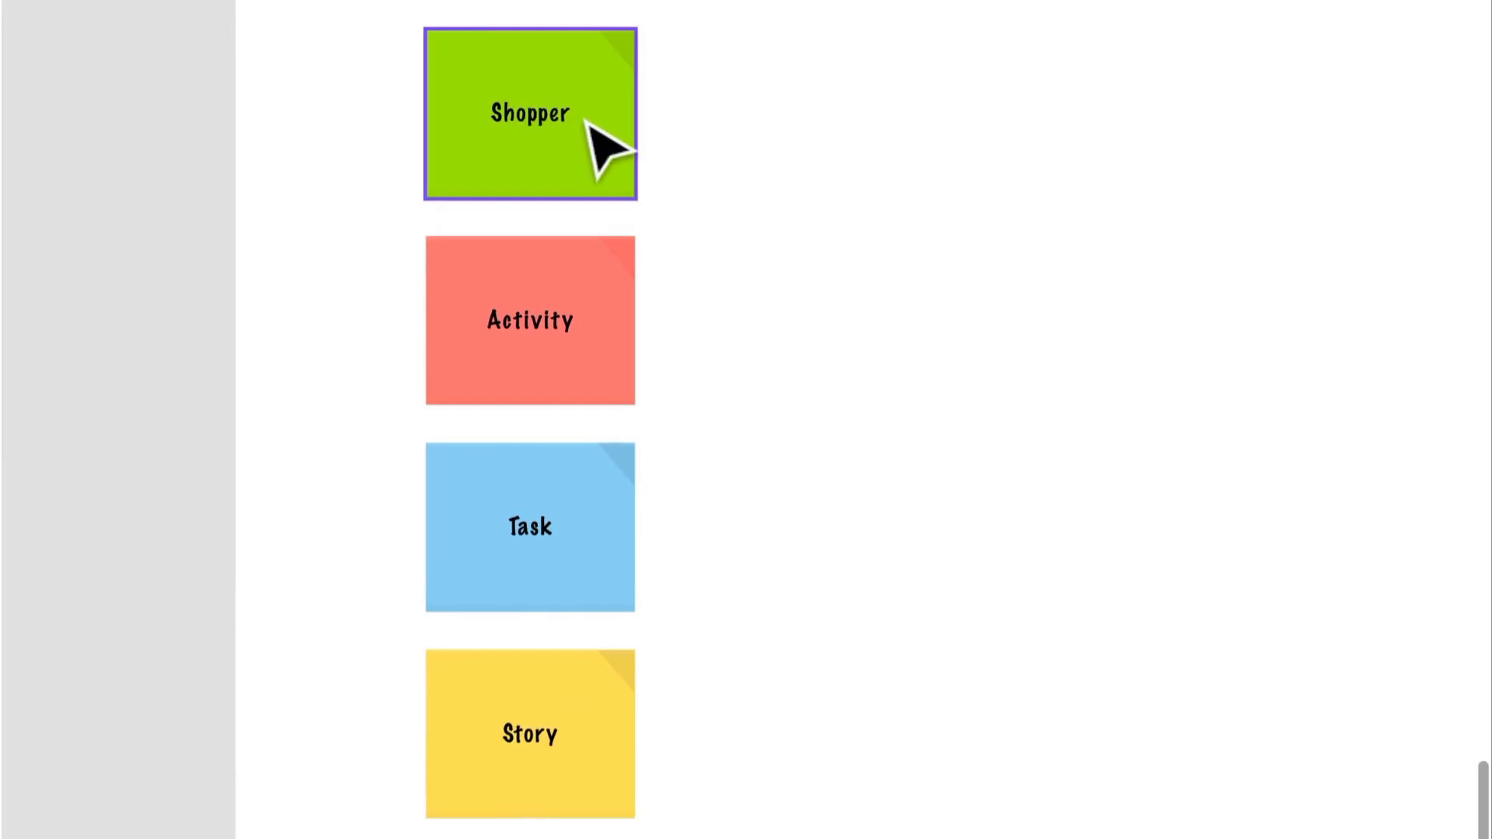
left_click(589, 124)
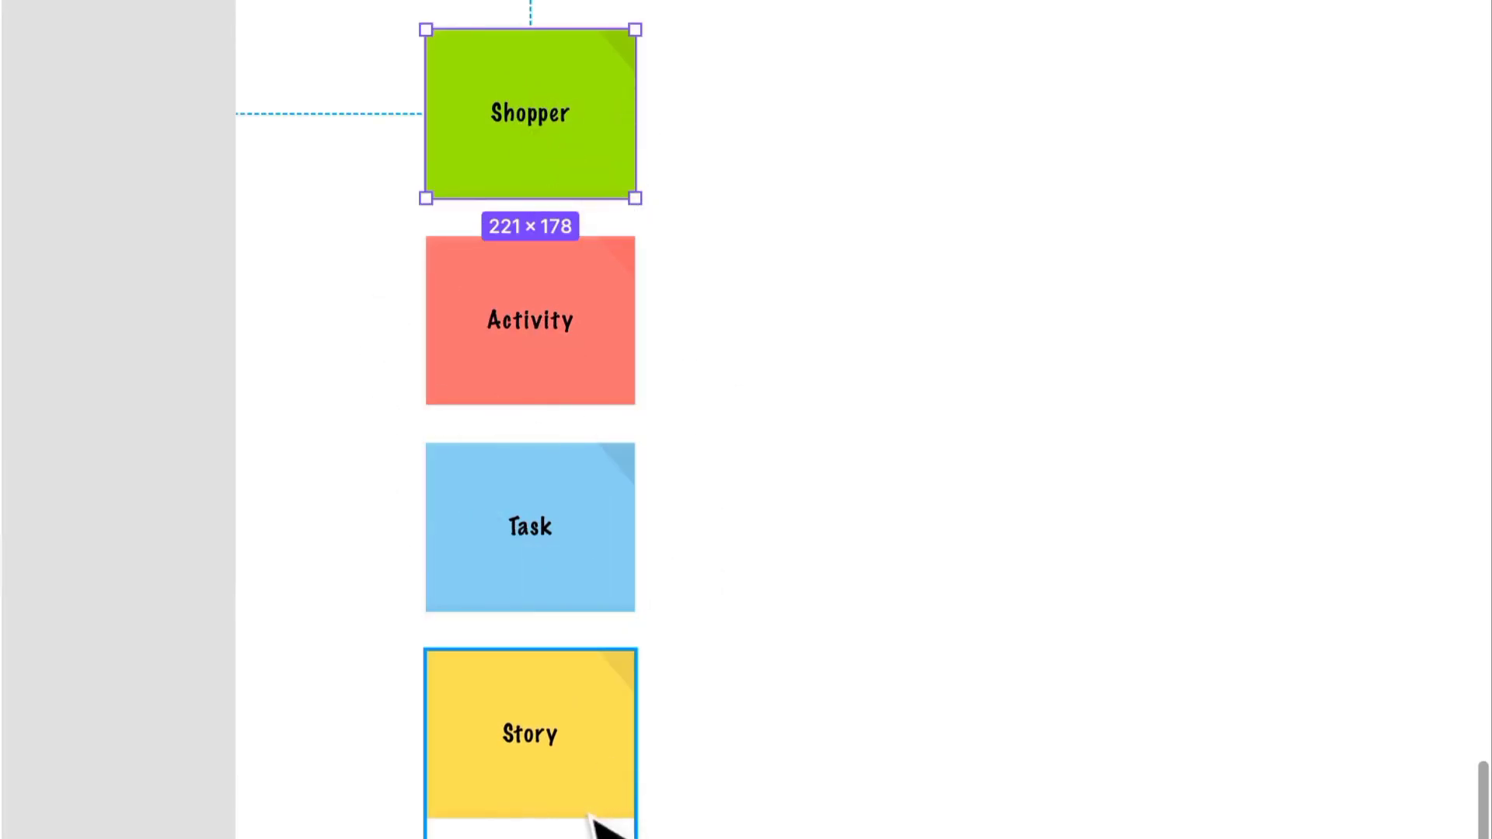
Paste a copy of the red release line and position it directly above the Story sticky
left_click(566, 707)
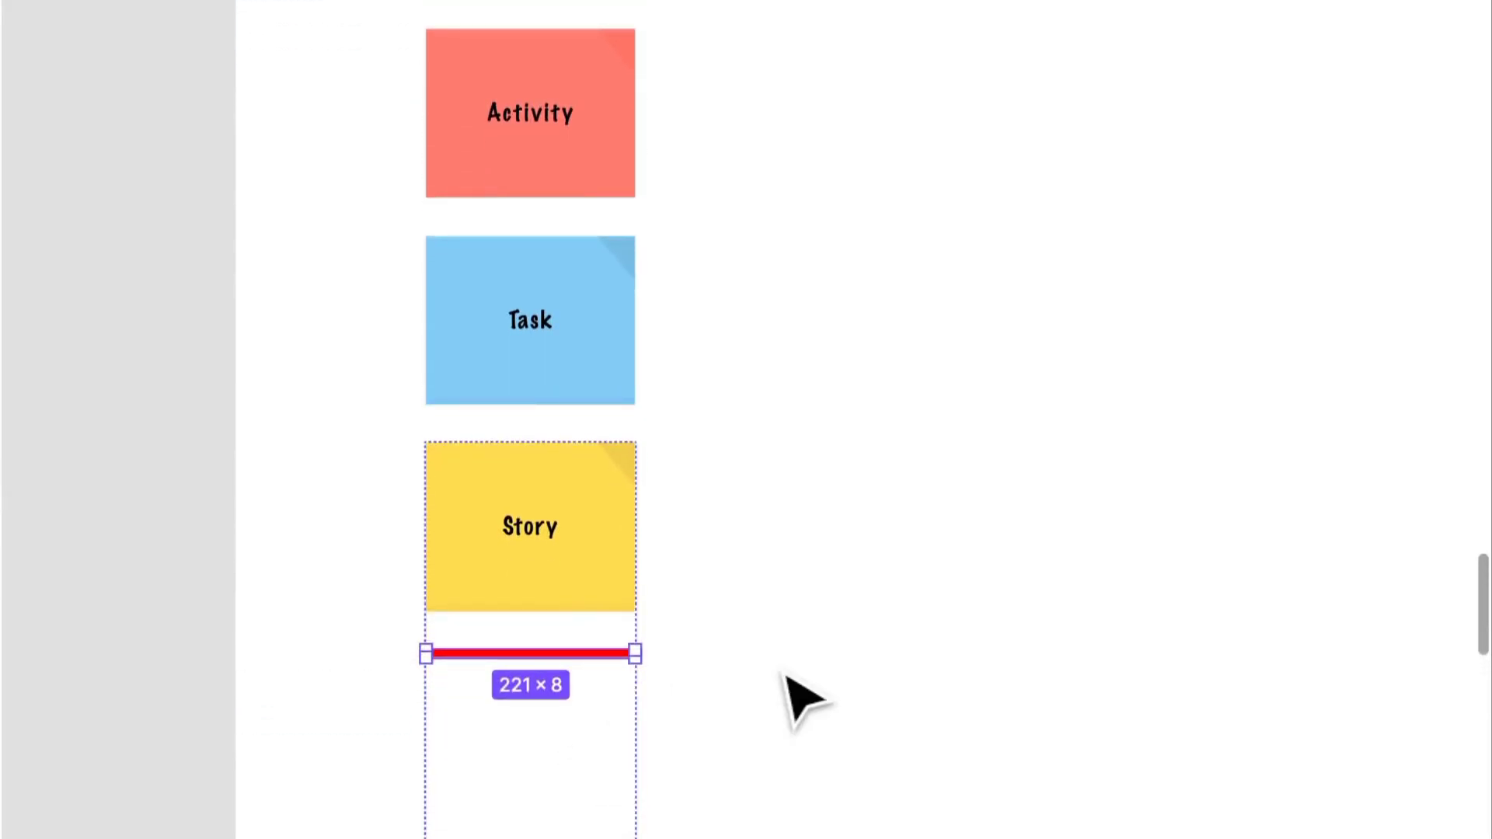
key("Up")
key("Down")
key("ctrl+v")
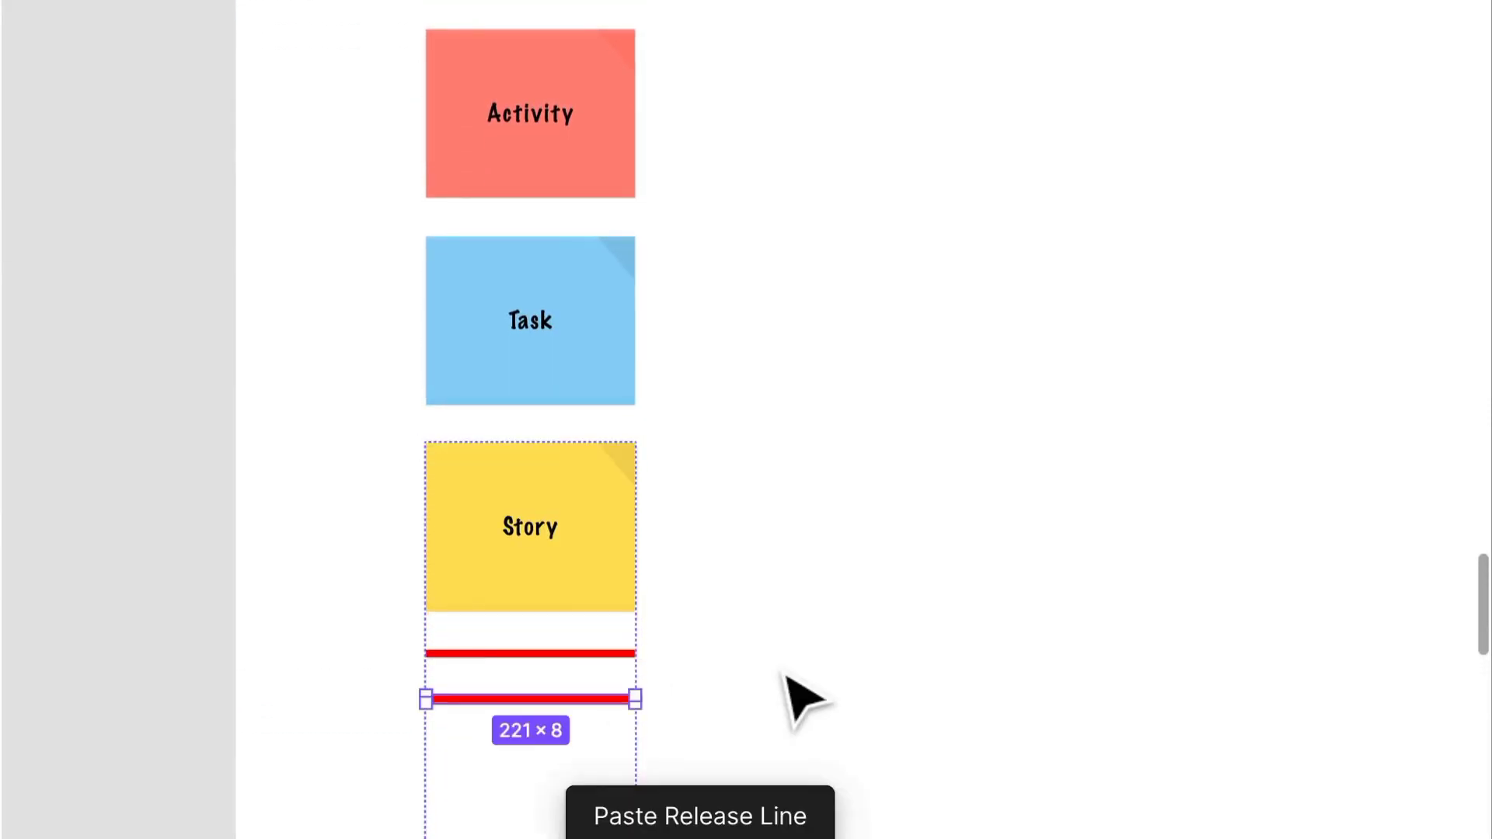
key("Up")
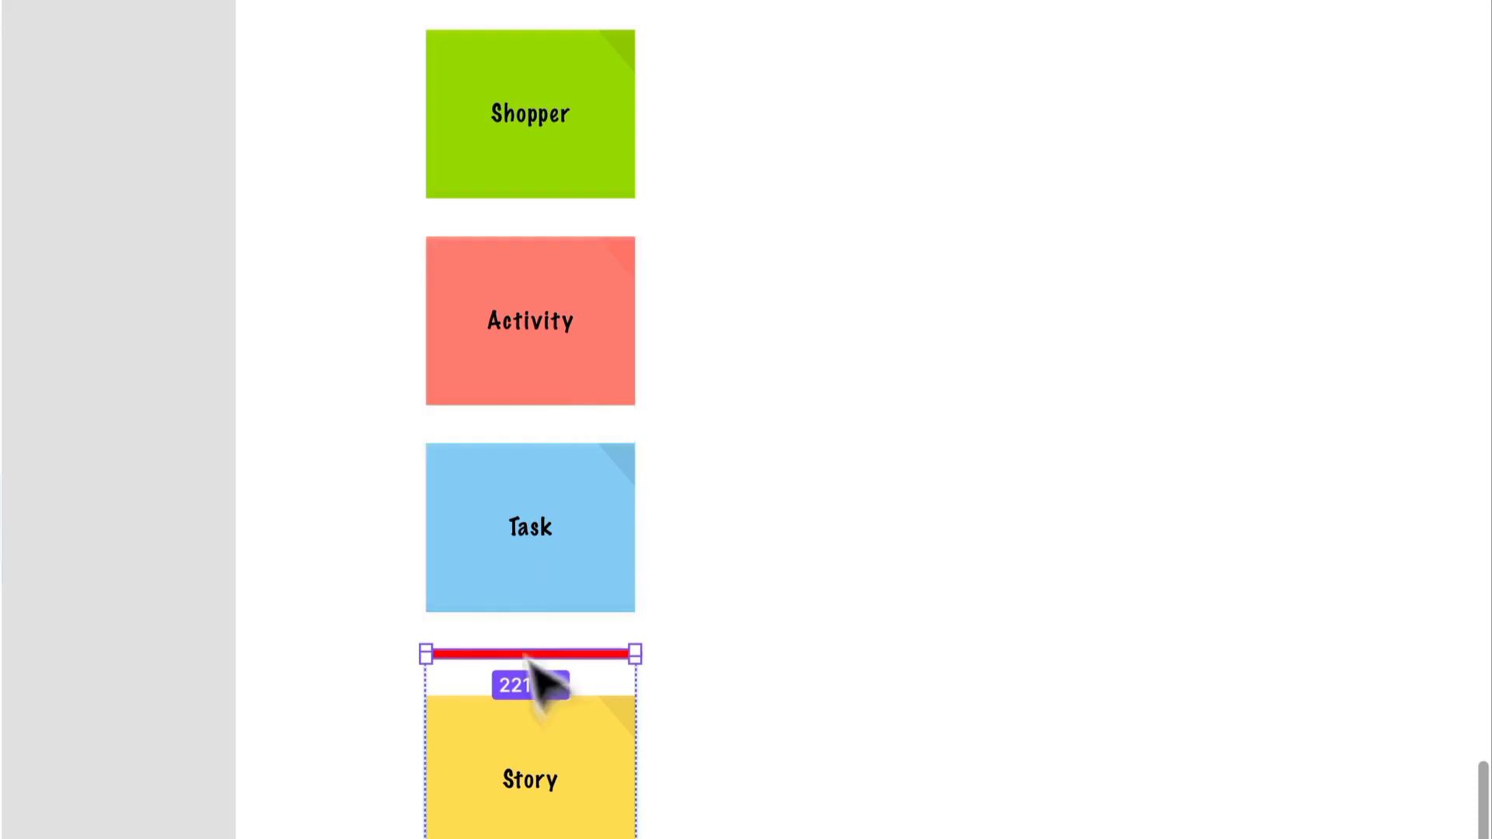
Relabel the red Activity sticky 'Onboarding'
key("Escape")
double_click(547, 334)
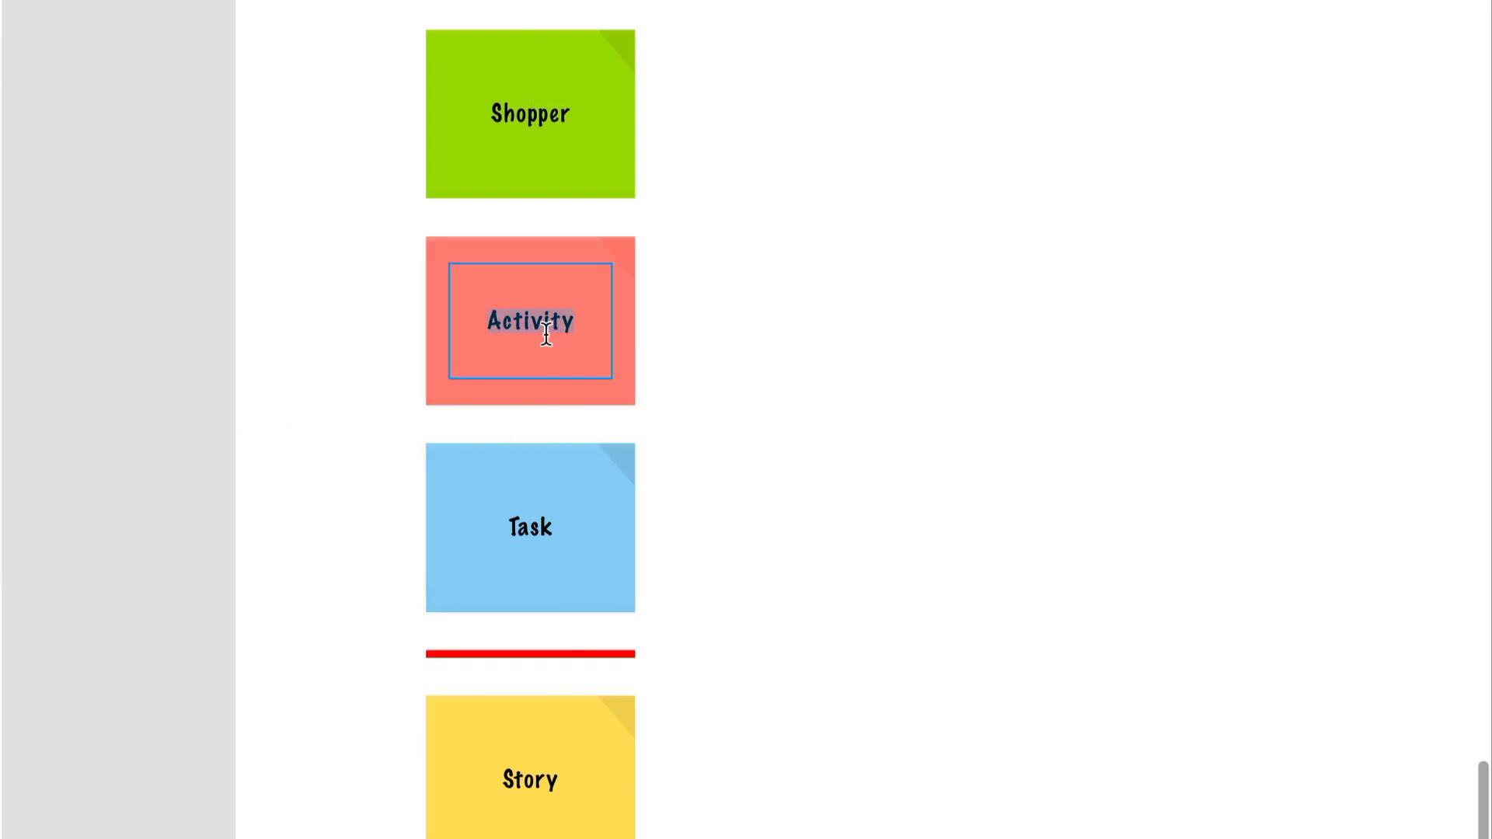
type("Onboarding")
Relabel the blue Task sticky 'Enter personal details'
double_click(509, 515)
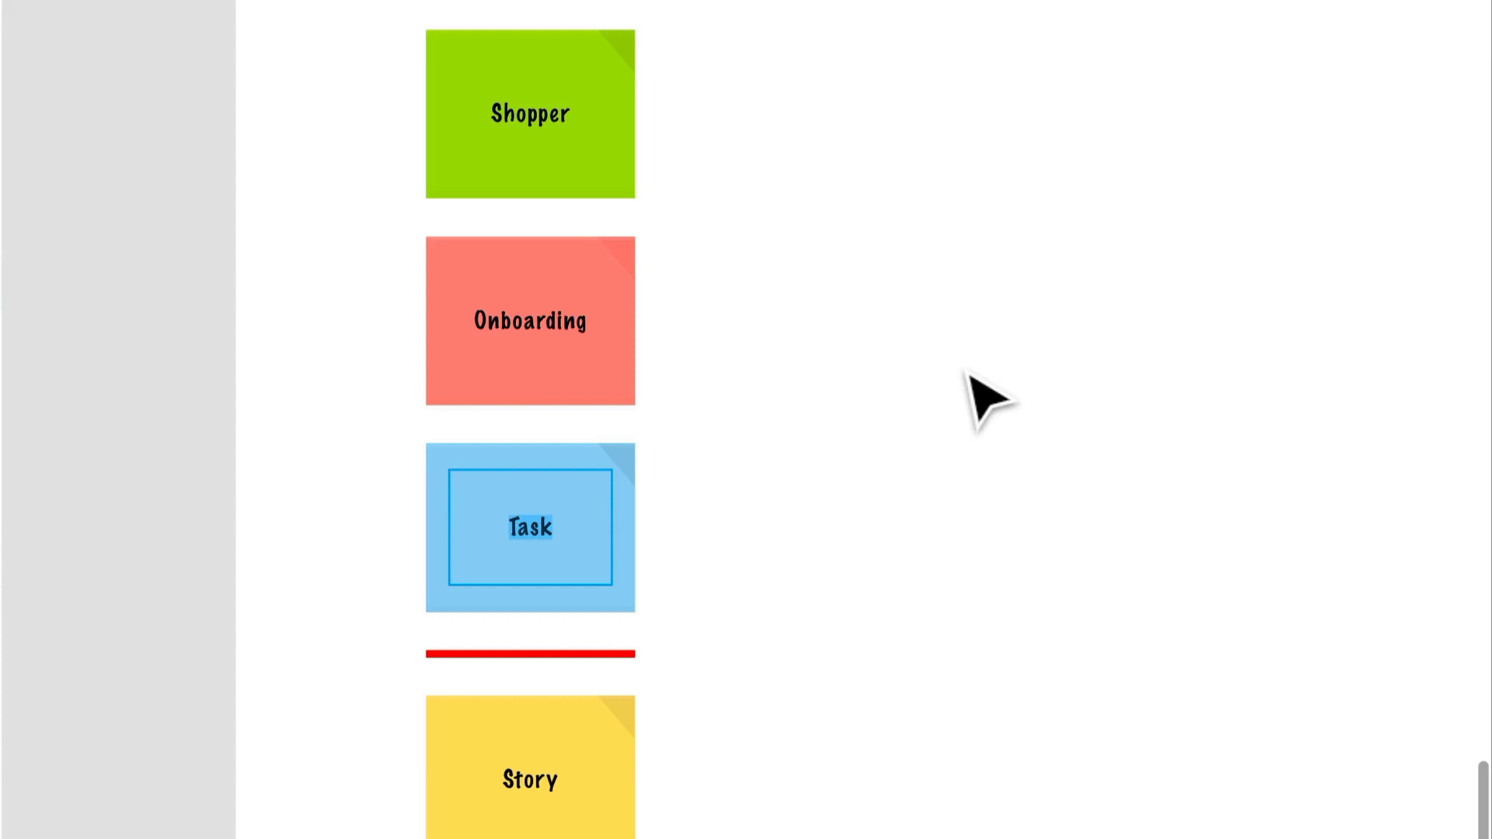
type("Pers")
key("BackSpace")
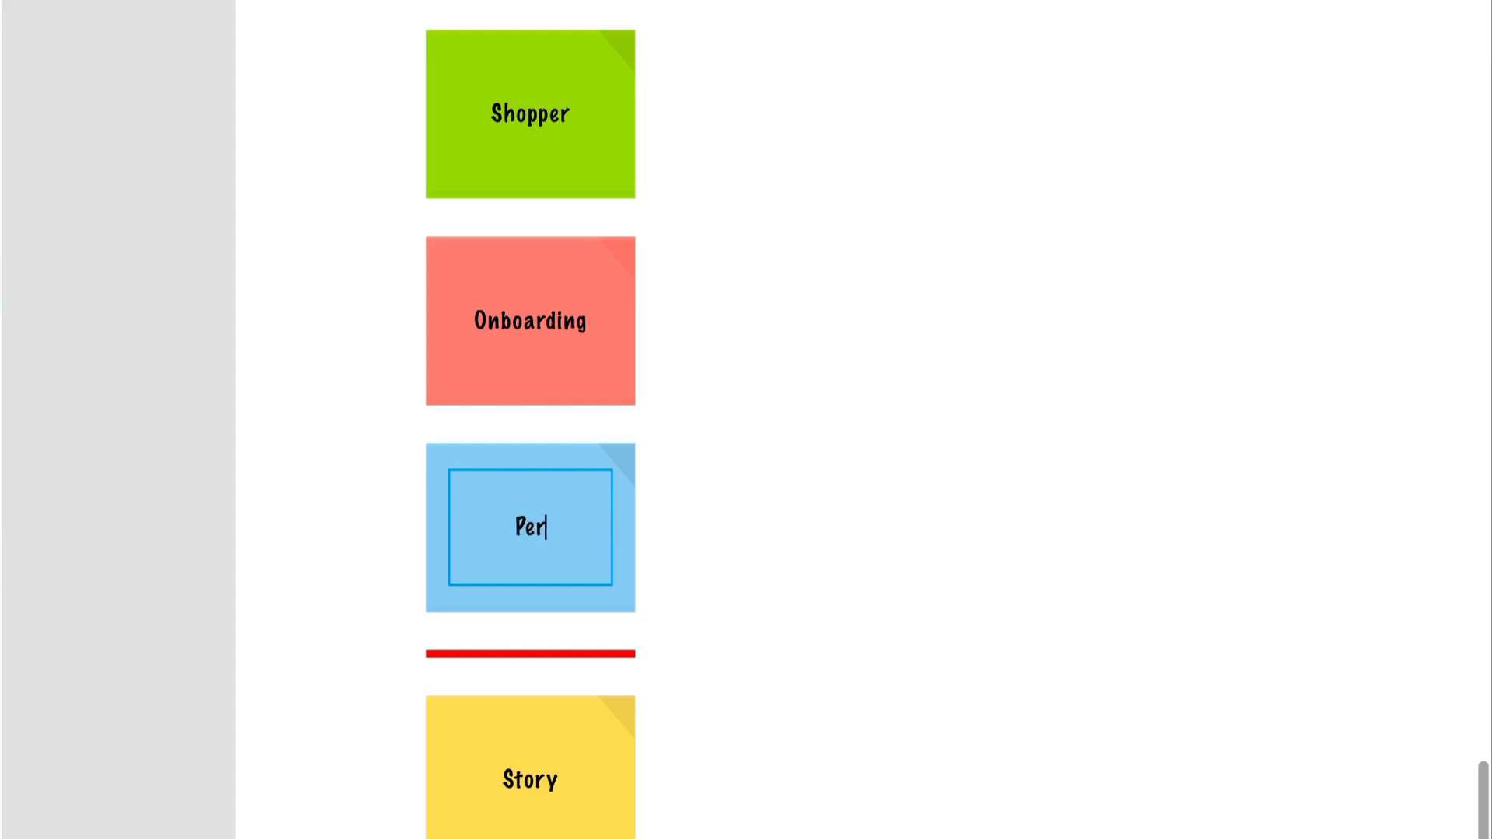
type("Enter personal details")
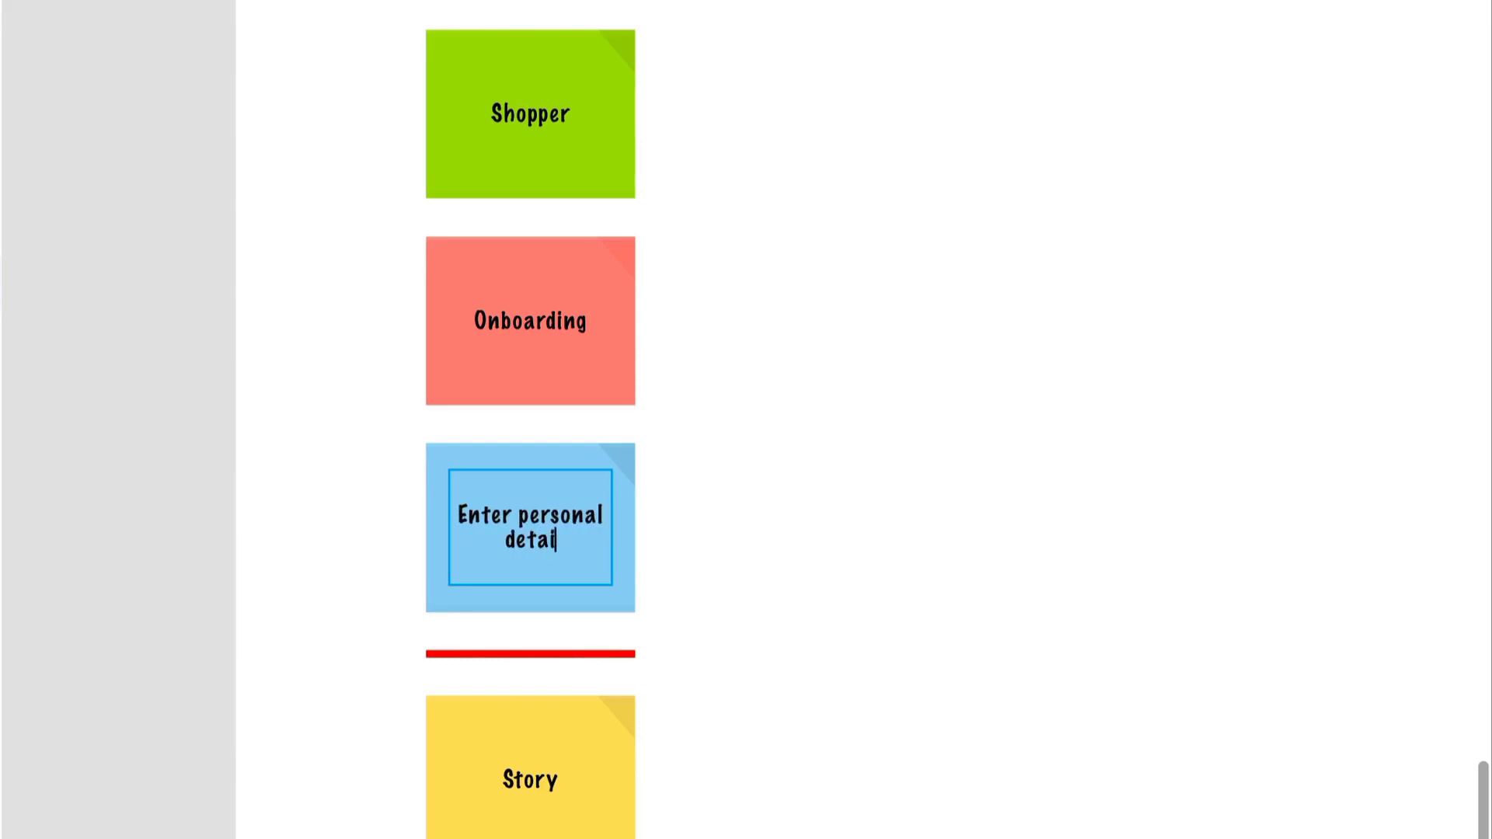
left_click(1163, 322)
left_click(572, 575)
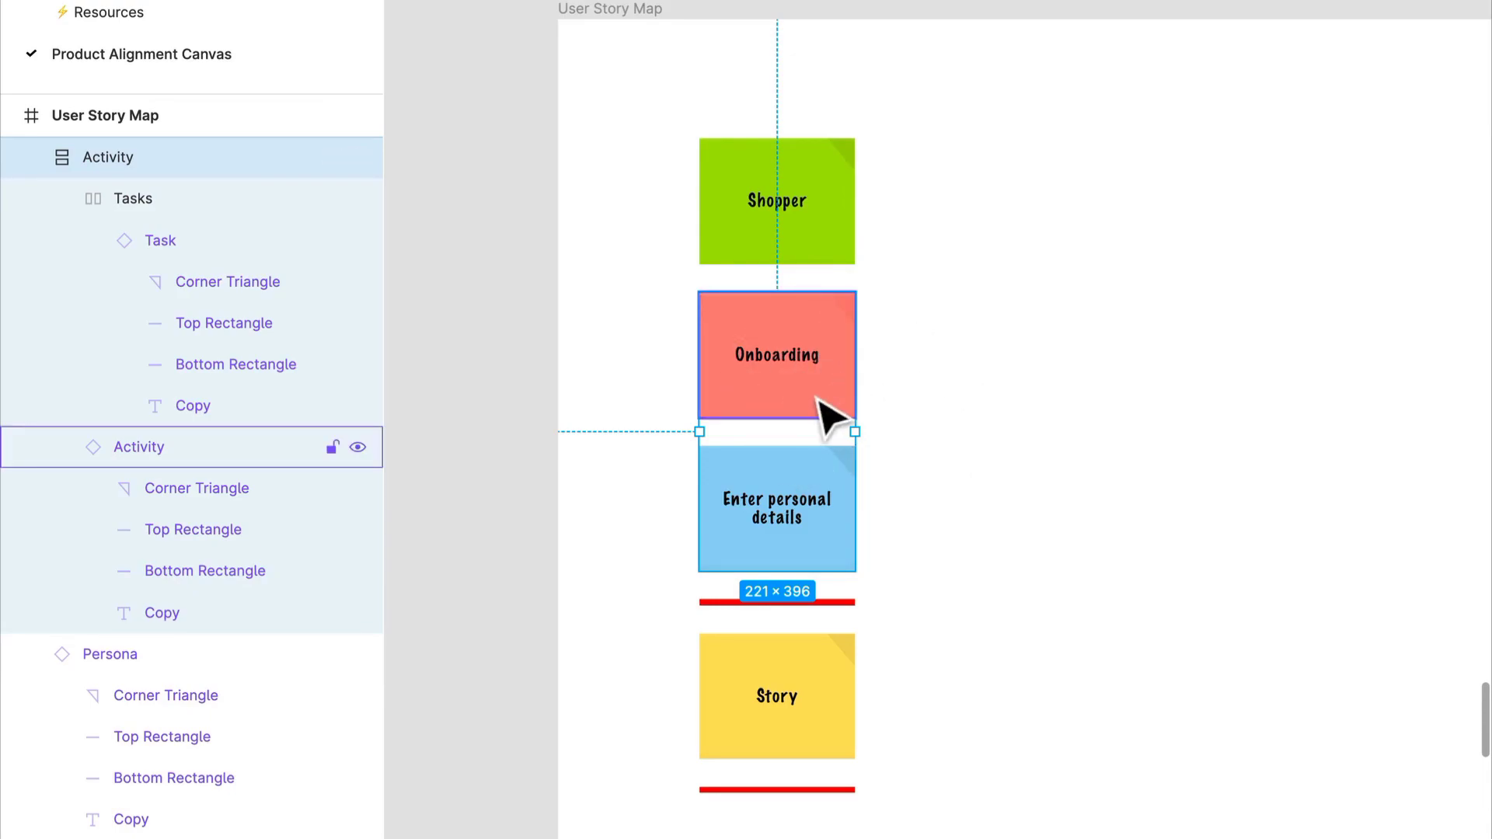
Duplicate the 'Enter personal details' task sticky and drag the copy into the Tasks row
scroll(825, 323, "up", 1)
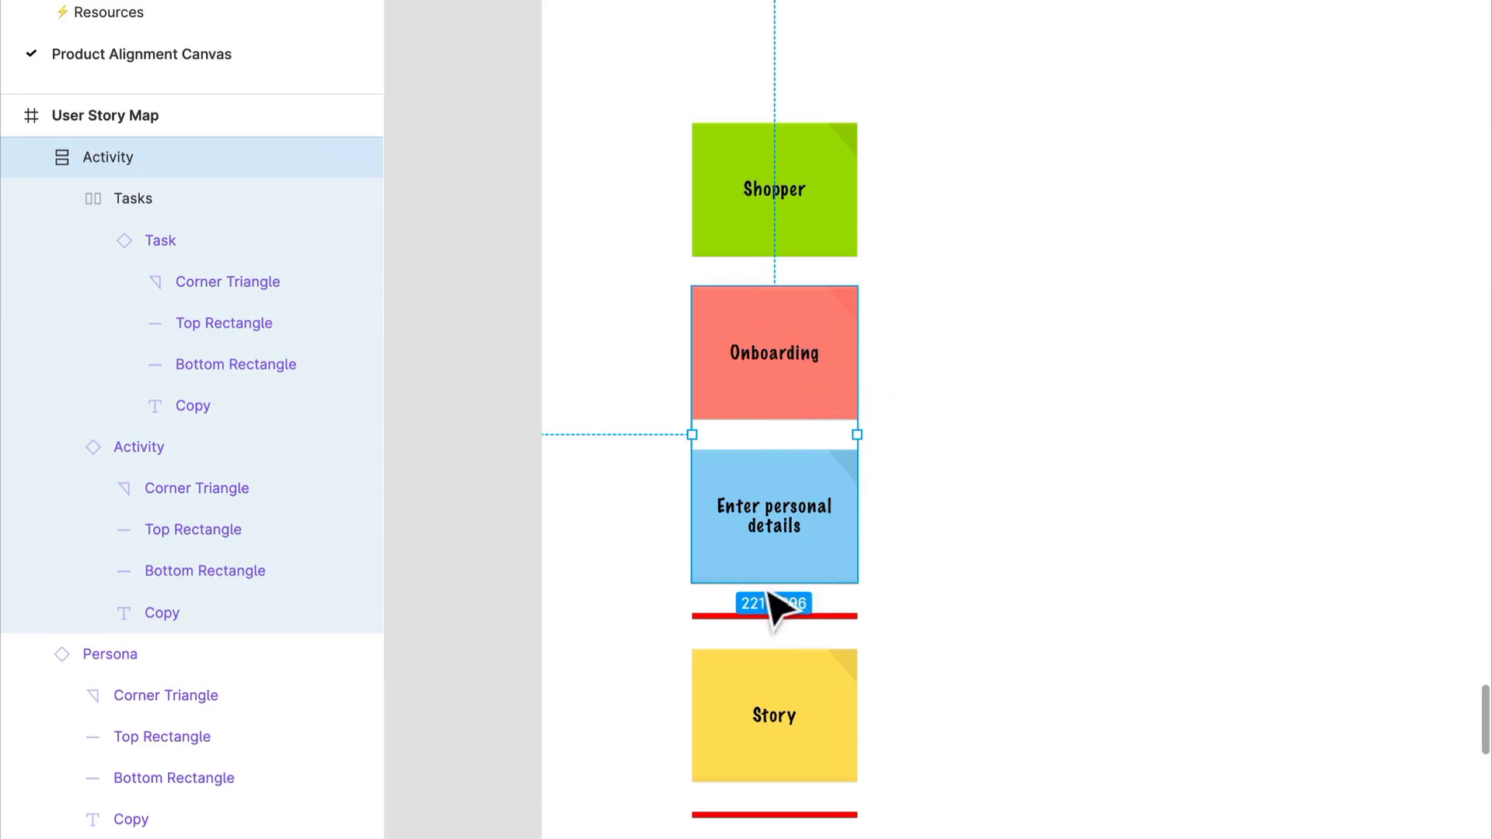
left_click(785, 554)
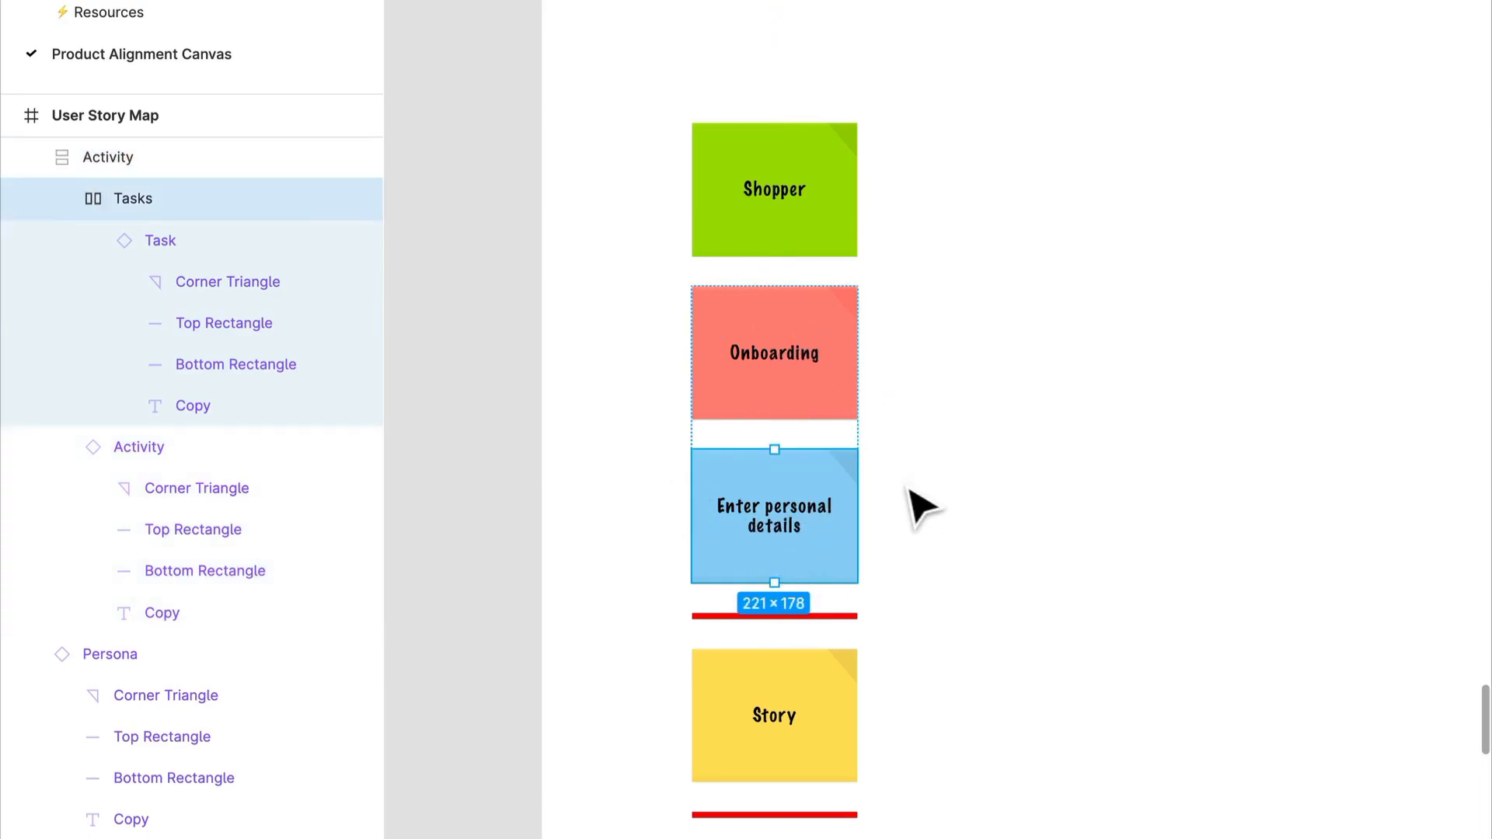
key("ctrl+d")
key("ctrl+z")
left_click(236, 255)
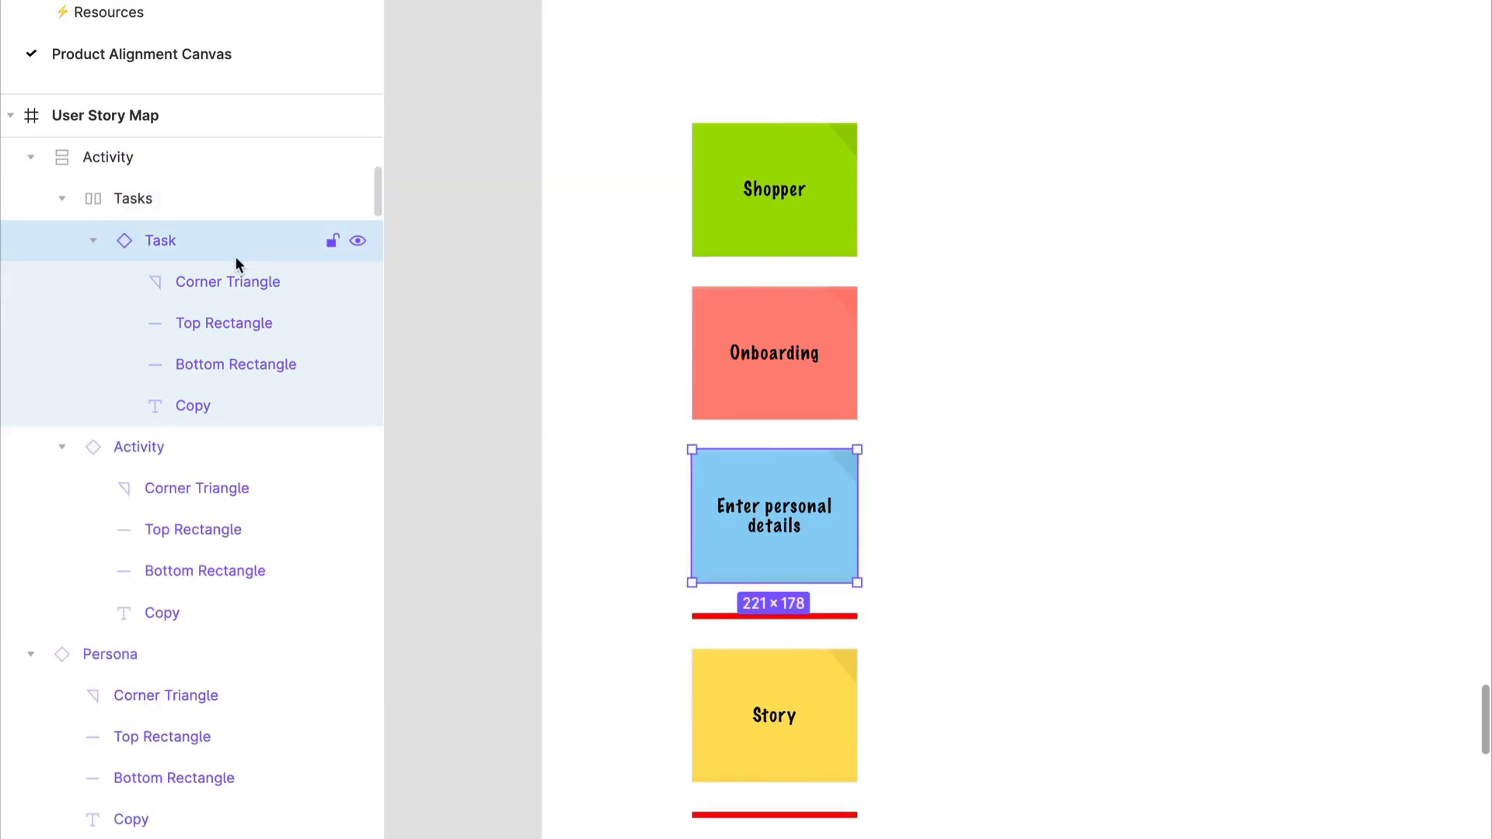
key("ctrl+d")
left_click_drag(227, 213, 238, 429)
Label the copied task 'Enter interests', then duplicate it as 'Add products that I am interested in'
double_click(956, 510)
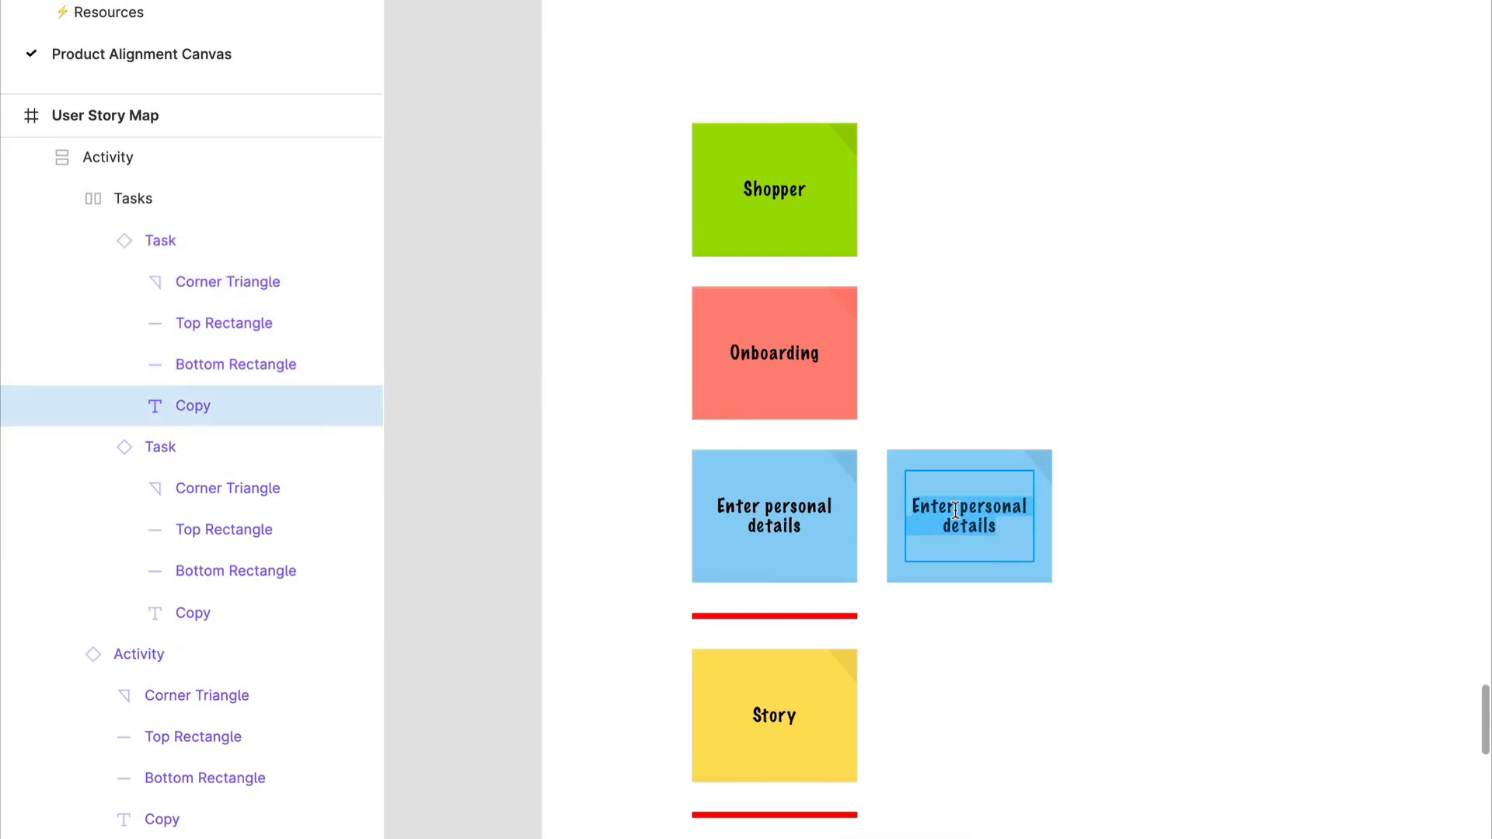
type("Enter")
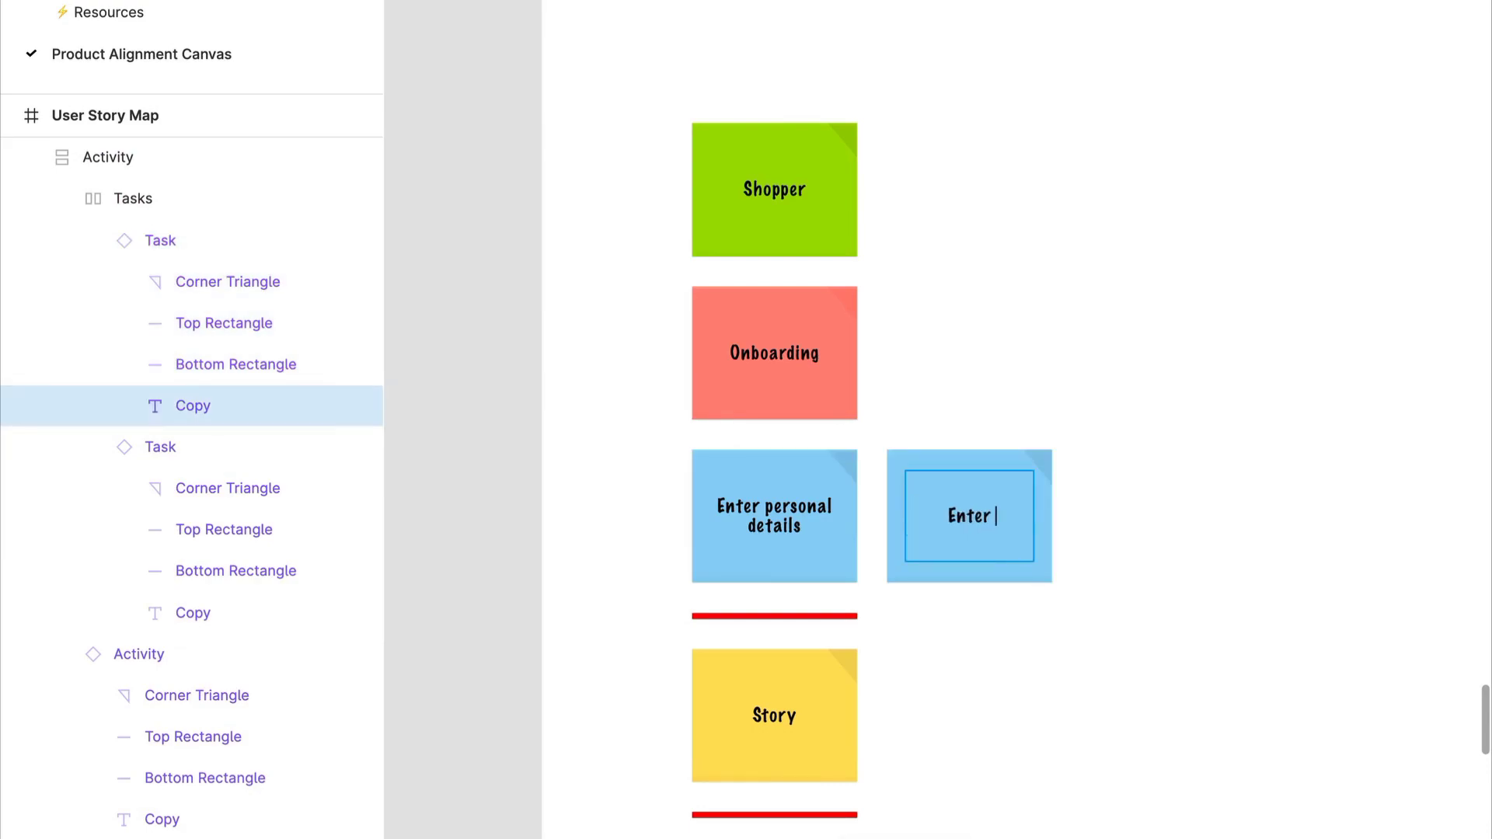
type(" interests")
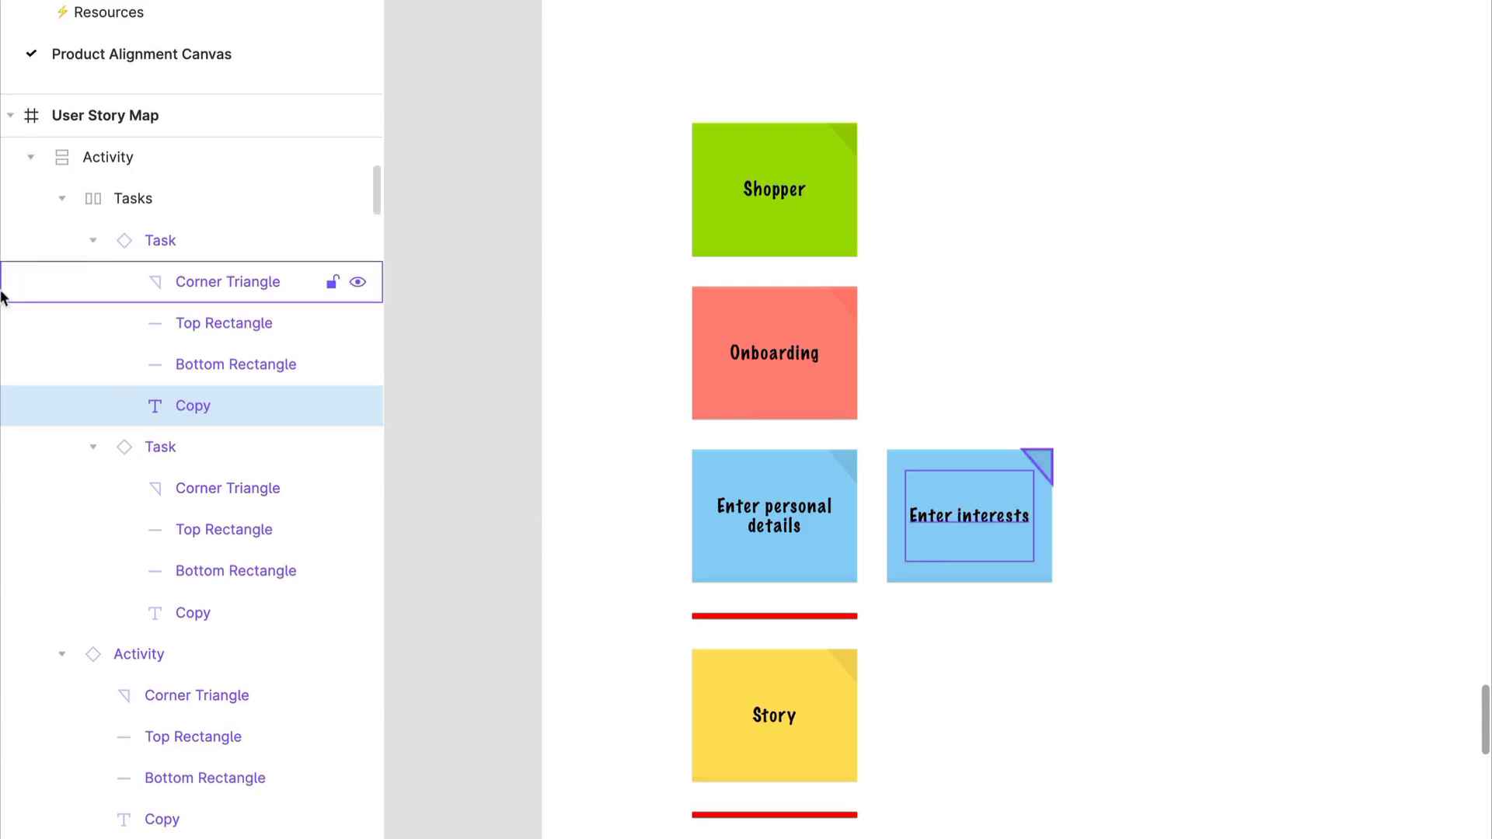
left_click(160, 237)
key("ctrl+d")
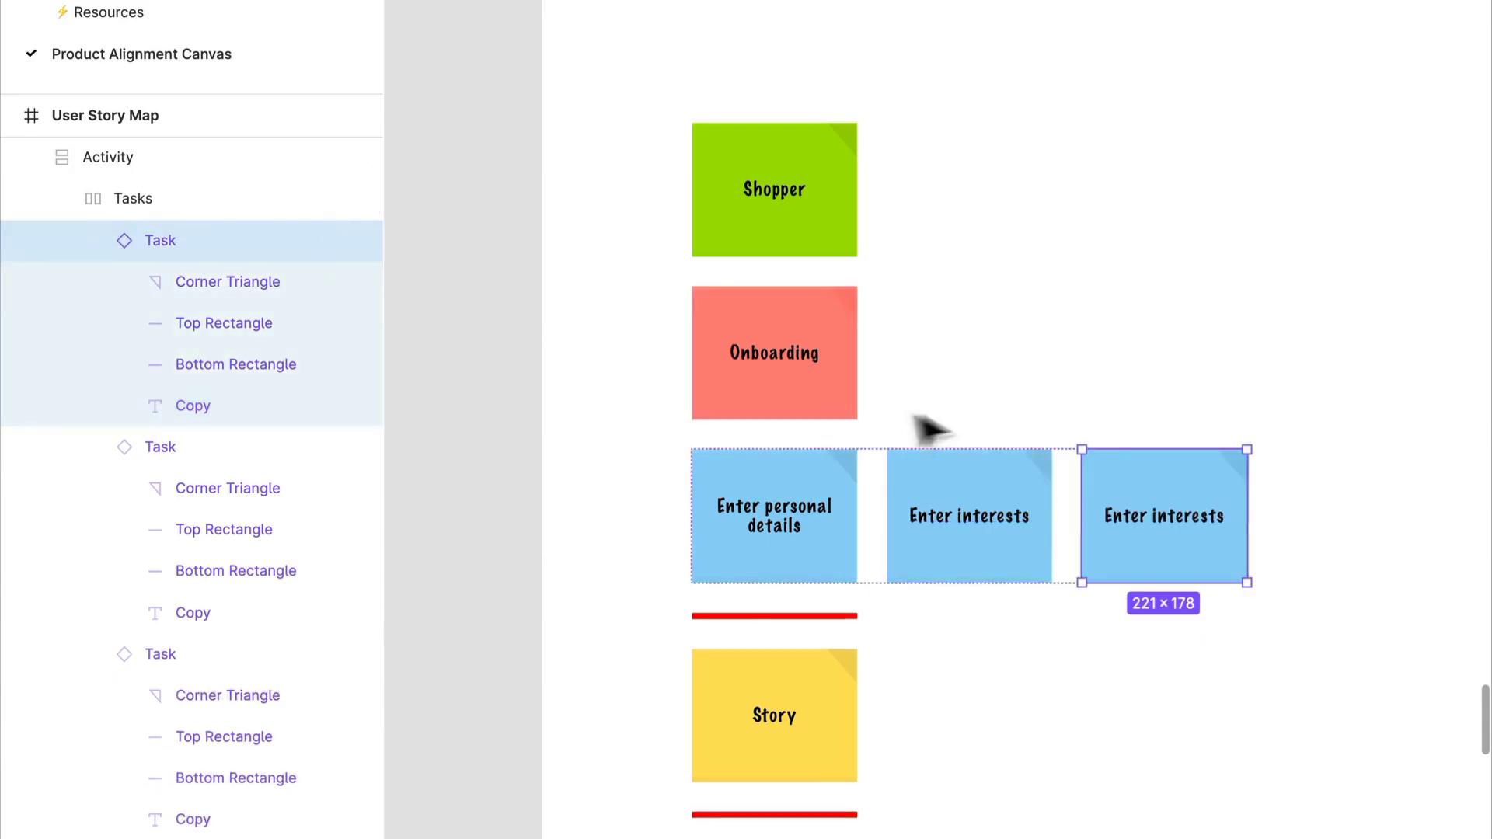
double_click(1176, 526)
double_click(1165, 521)
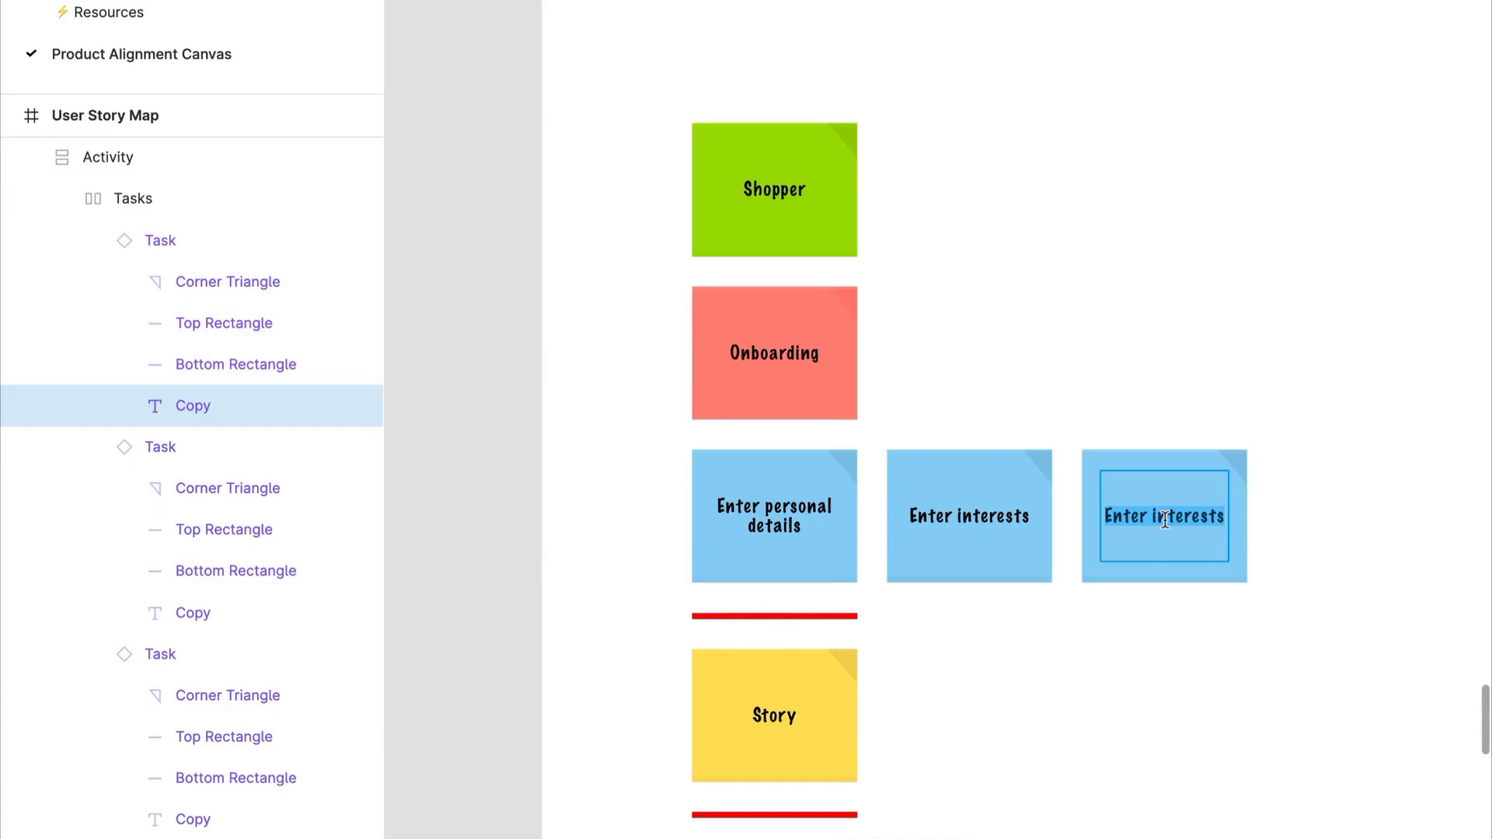
type("Add products")
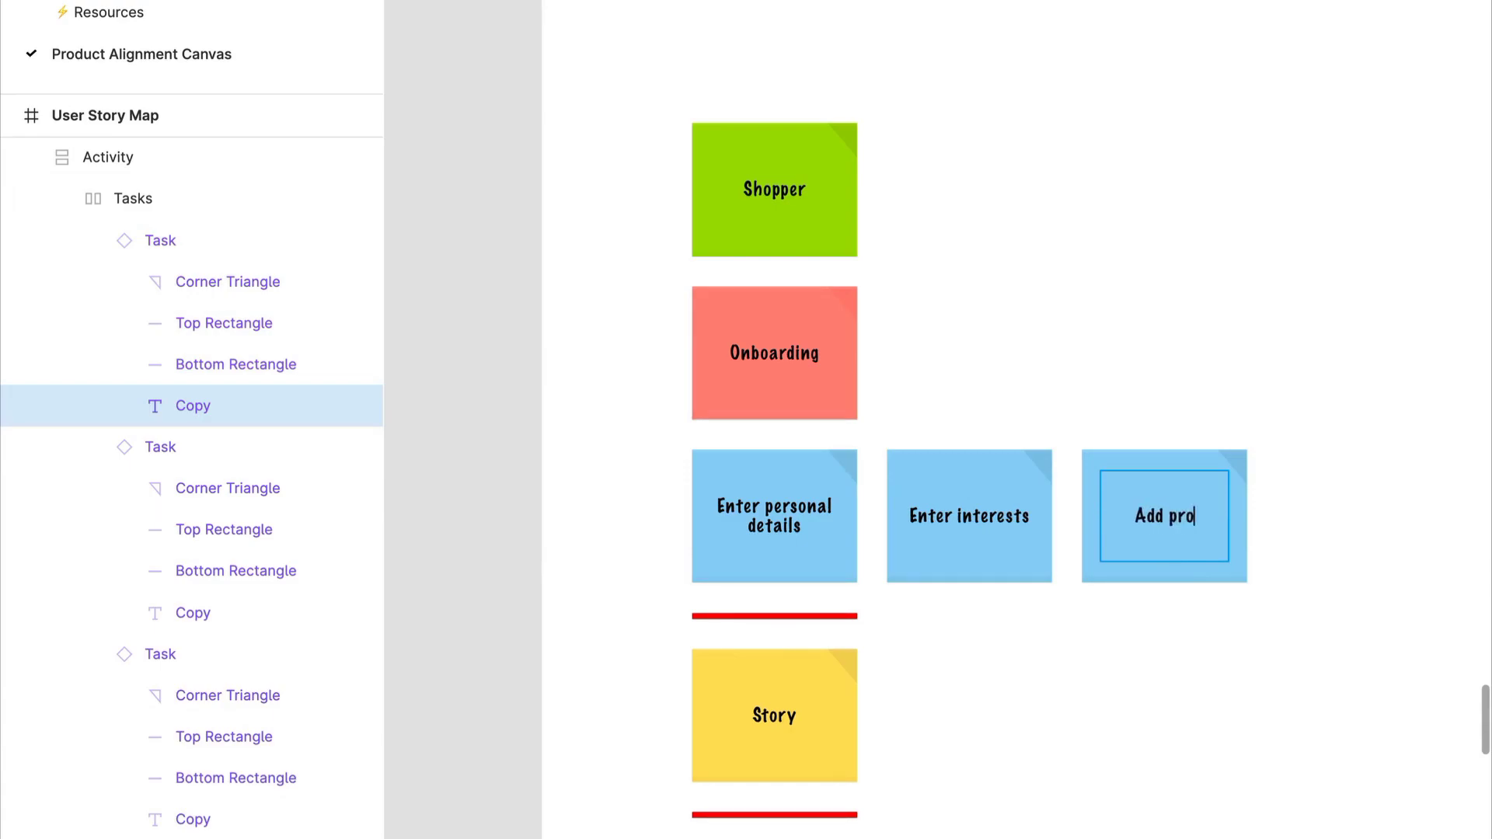
type(" that I")
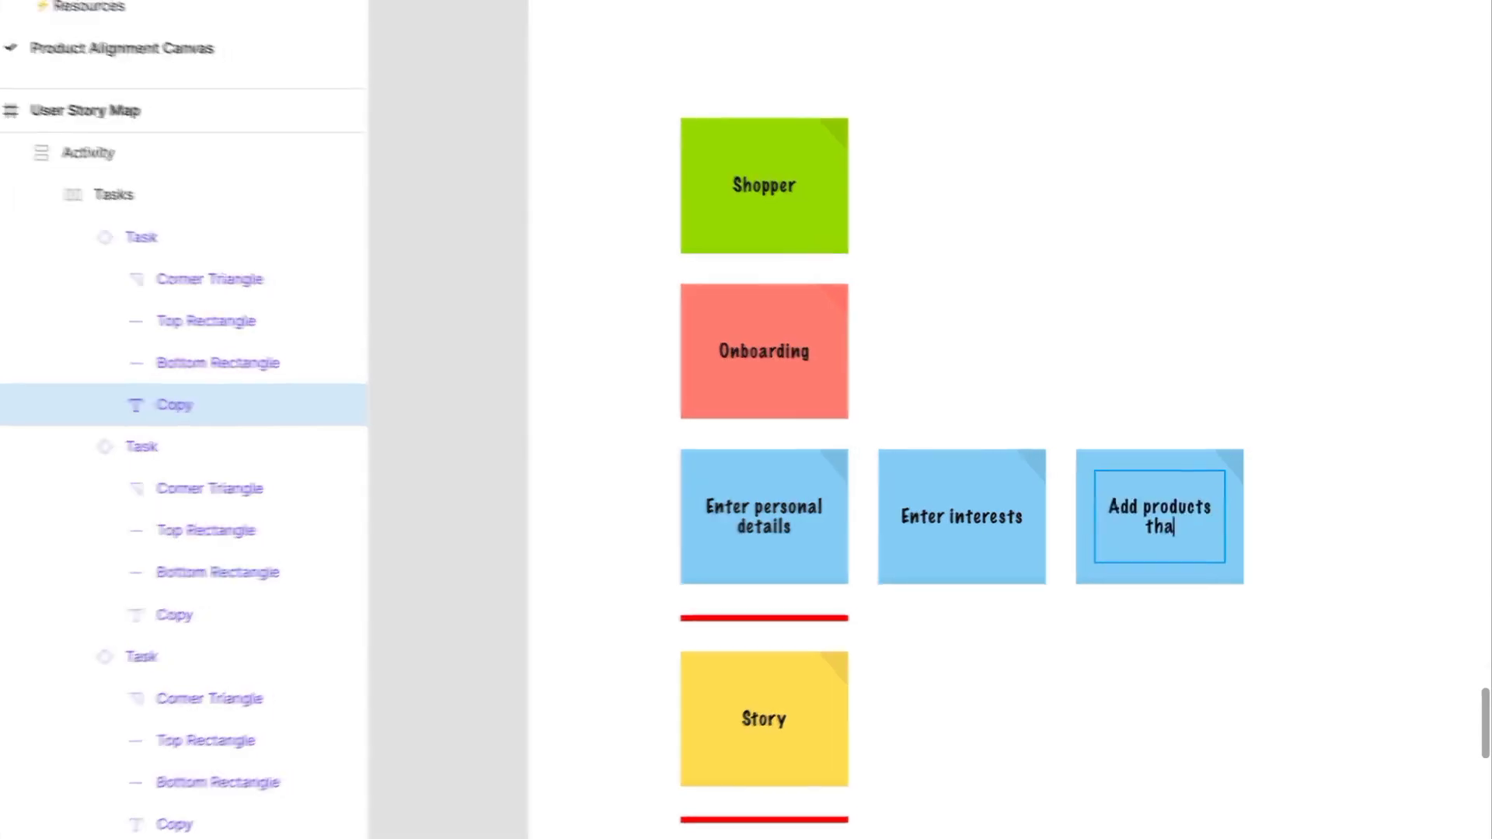
type(" am interested in")
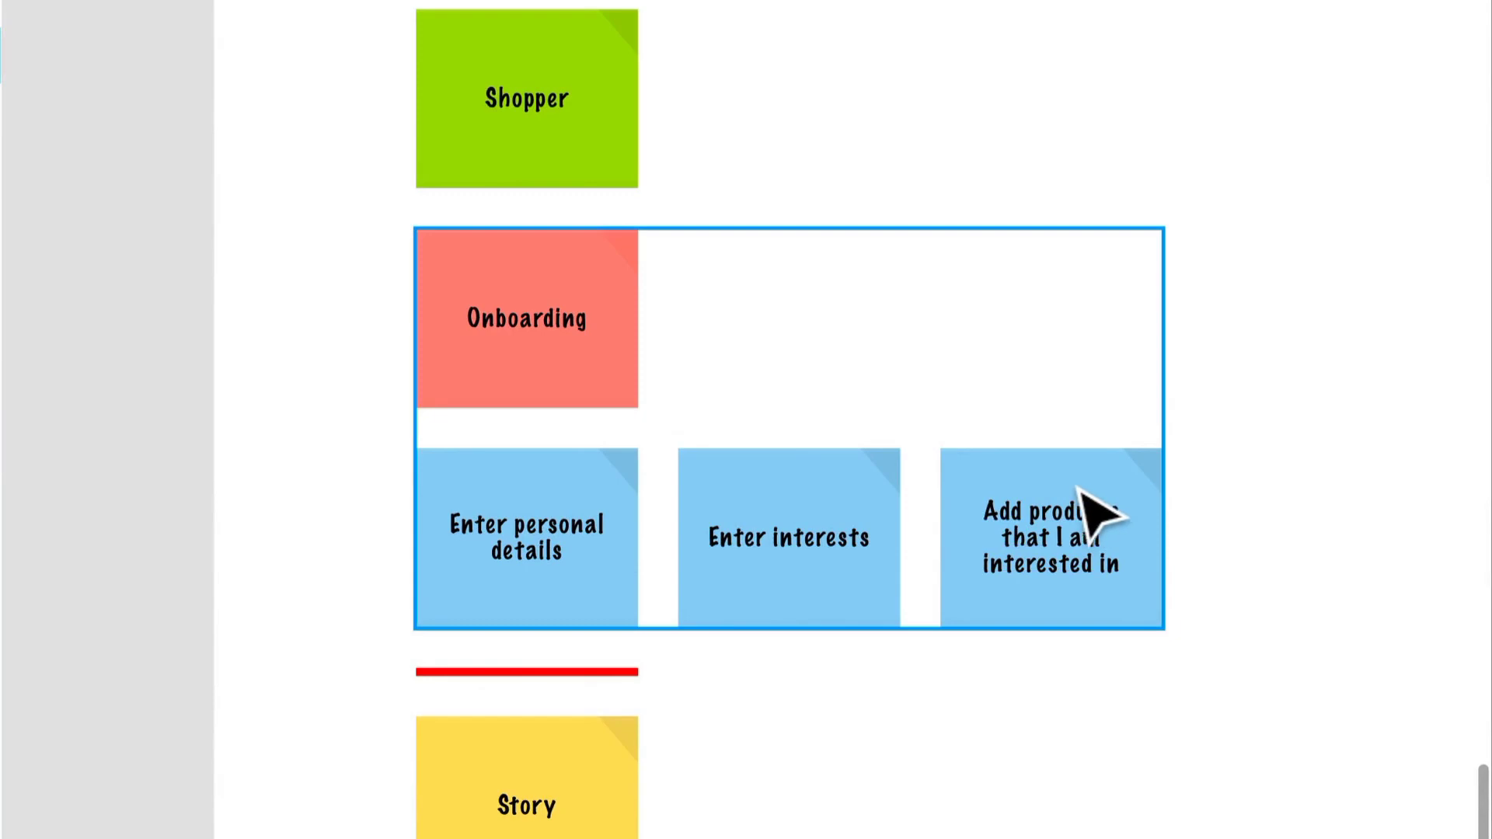
left_click(1095, 513)
left_click(1096, 513)
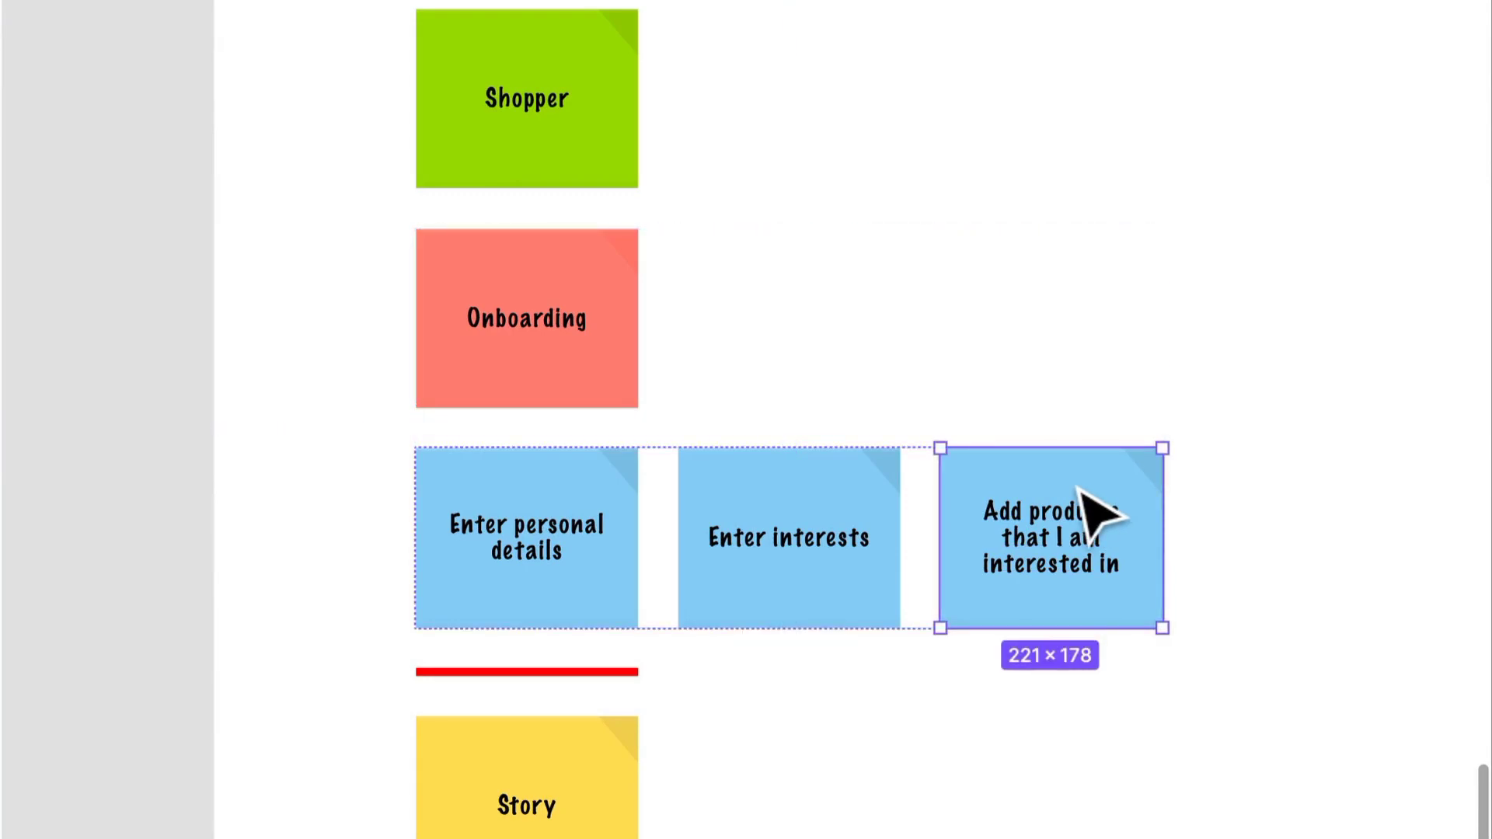
Duplicate the 'Add products' task sticky and relabel the copy 'Education around onboarding process'
key("ctrl+d")
double_click(1401, 602)
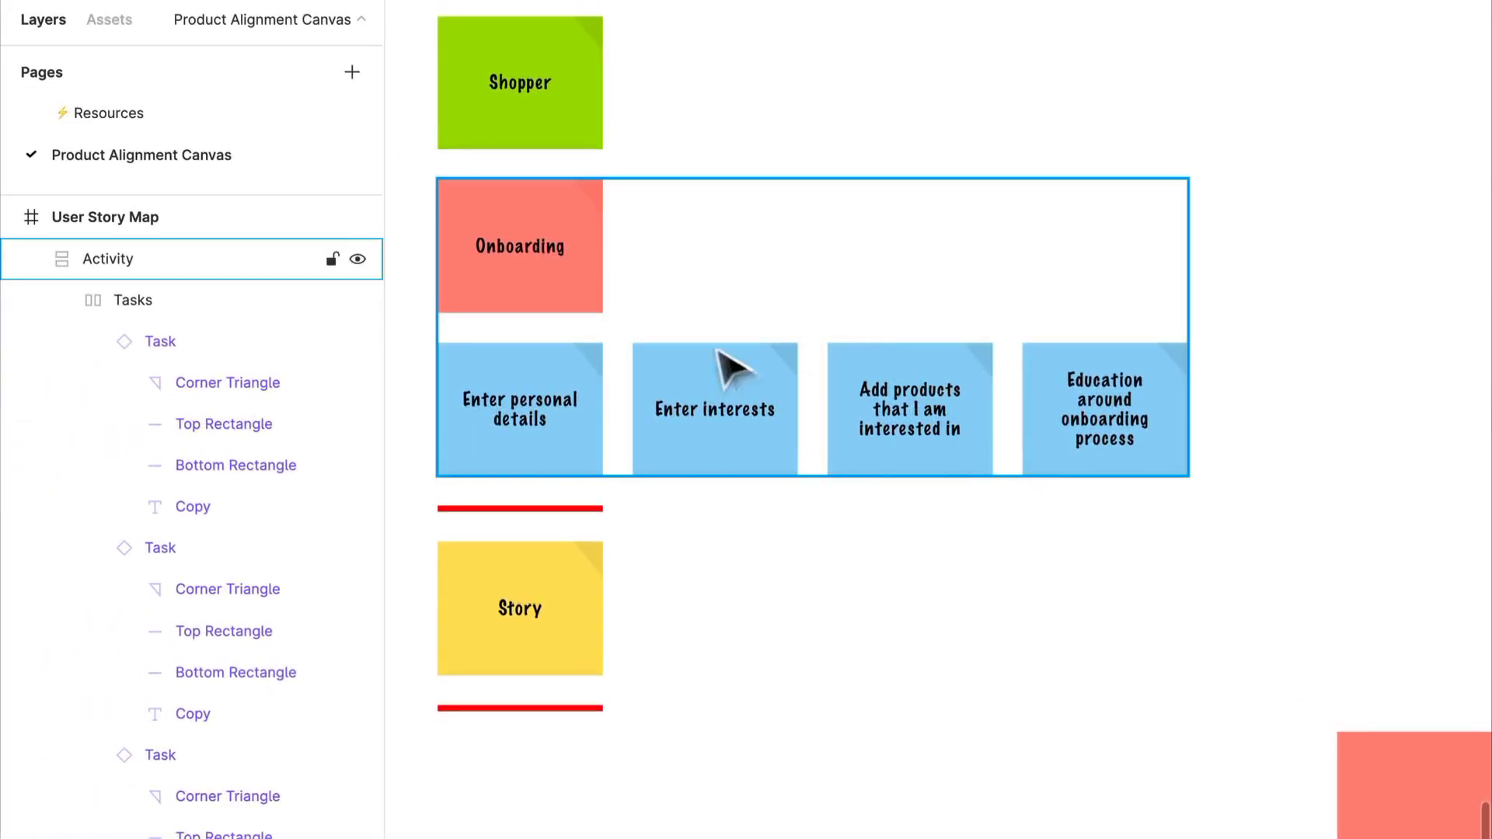
Copy the Onboarding activity group to the right and start editing the copy's activity sticky text
left_click(945, 343)
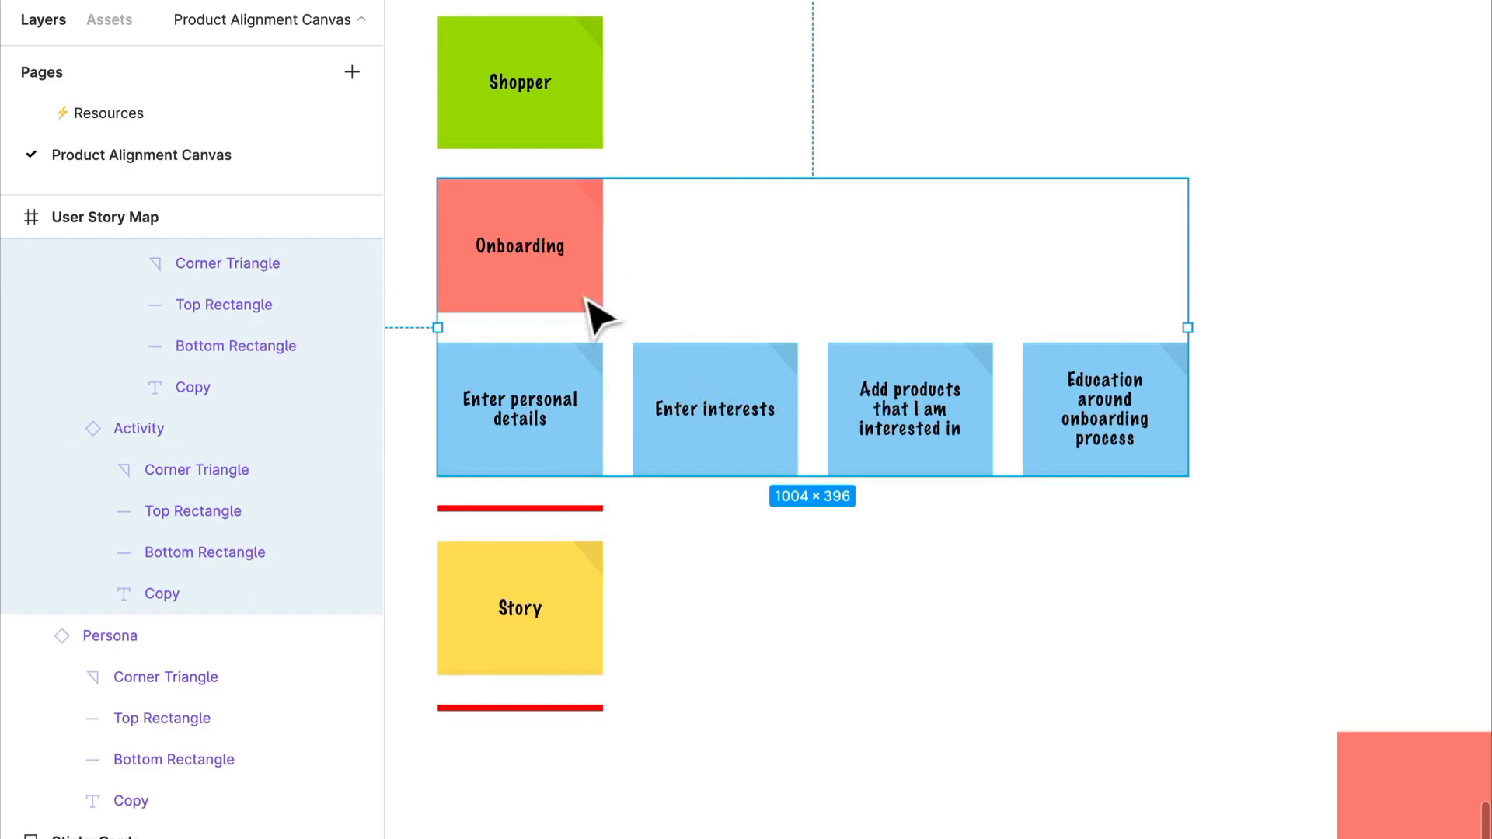
left_click_drag(600, 309, 1353, 380)
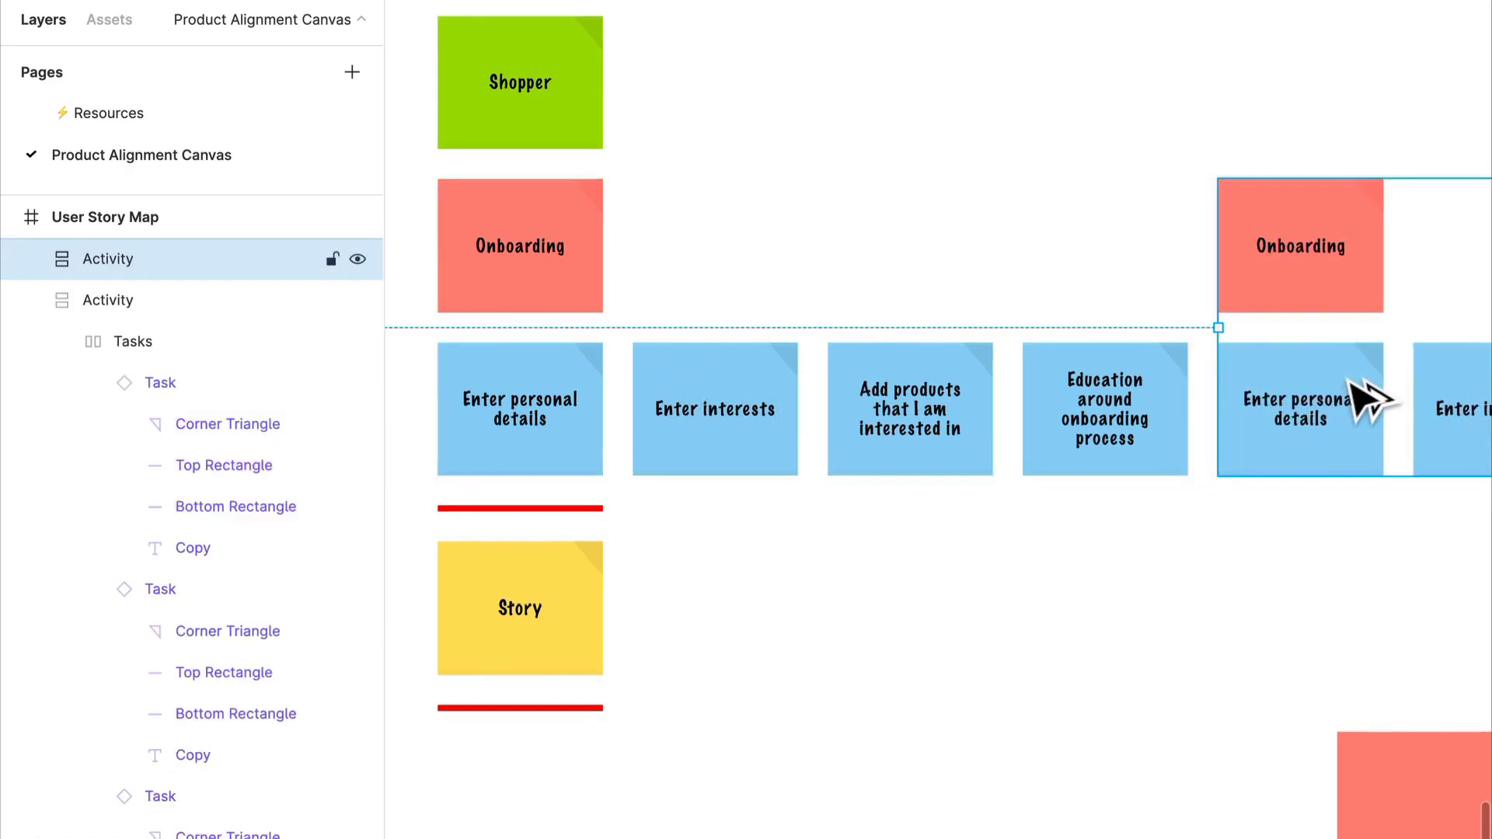
left_click(1332, 265)
double_click(1314, 241)
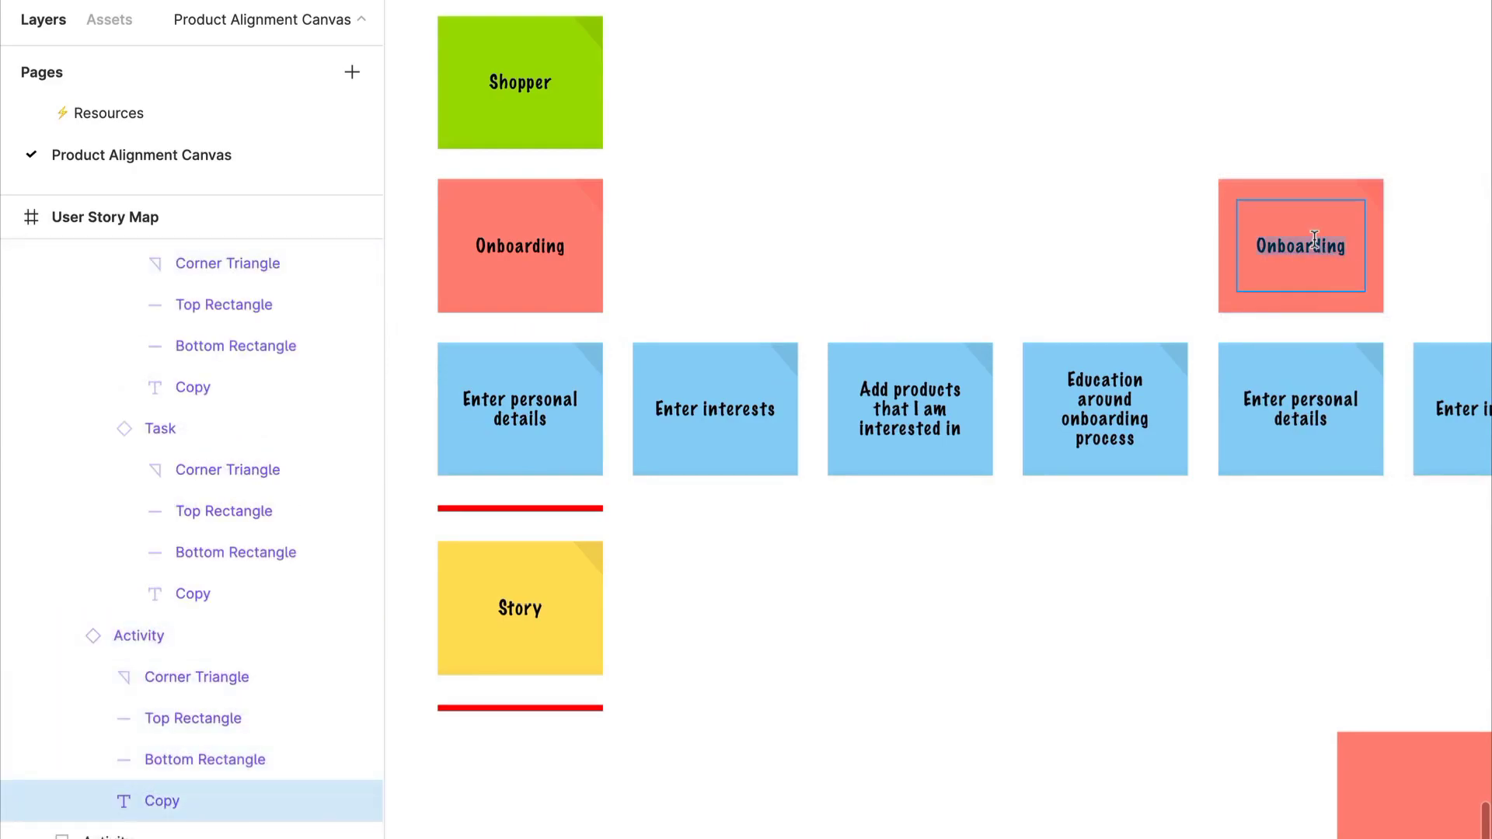